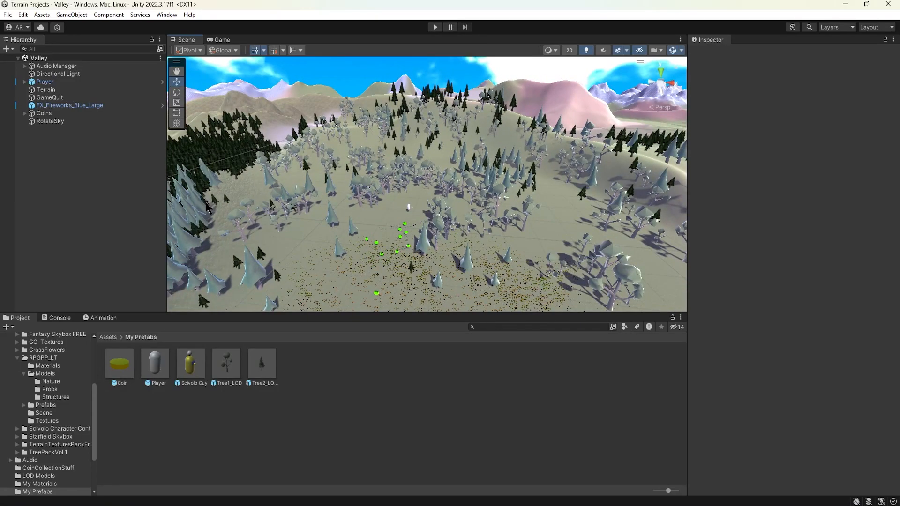
Play-test the Valley scene and stop the playback.
left_click_drag(246, 205, 520, 204, "alt")
middle_click_drag(520, 204, 487, 72)
middle_click_drag(451, 209, 453, 173)
right_click_drag(453, 176, 438, 174, "alt")
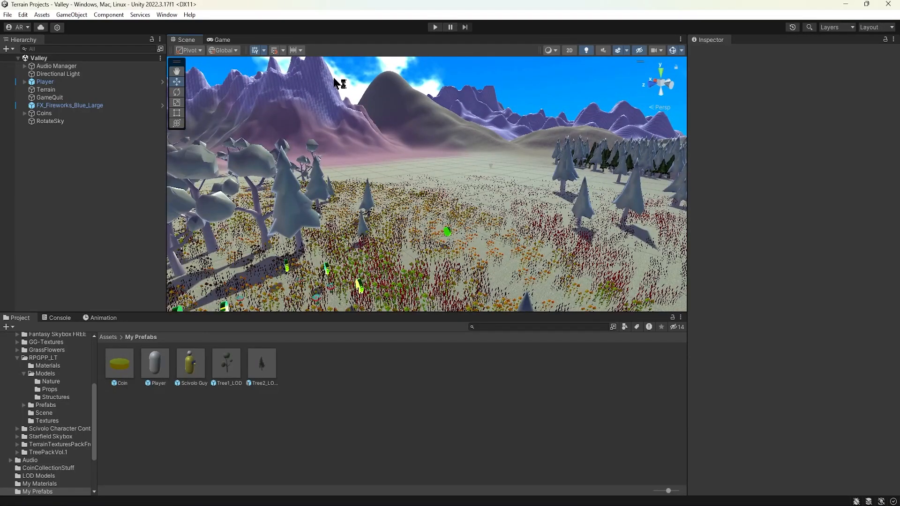
left_click(435, 26)
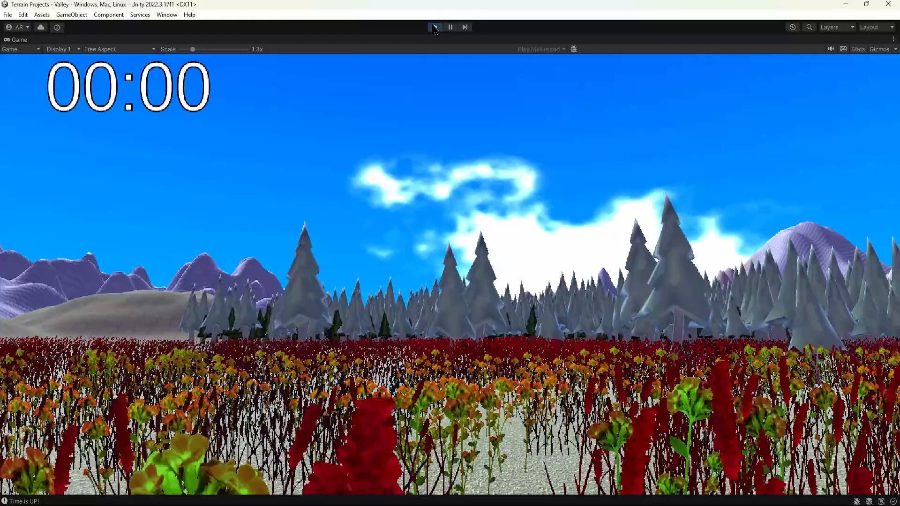
left_click(435, 27)
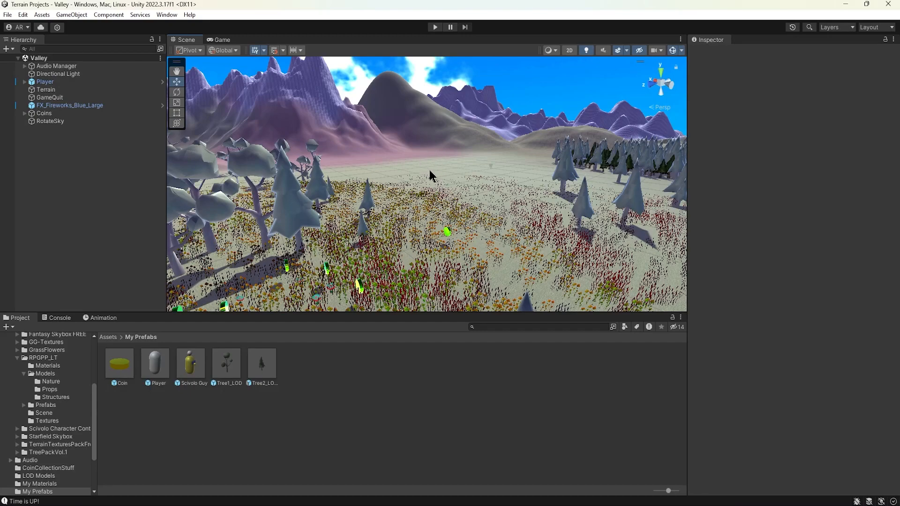
Delete the FX_Fireworks_Blue_Large object and add a new Particle System to the Valley scene.
left_click(94, 105)
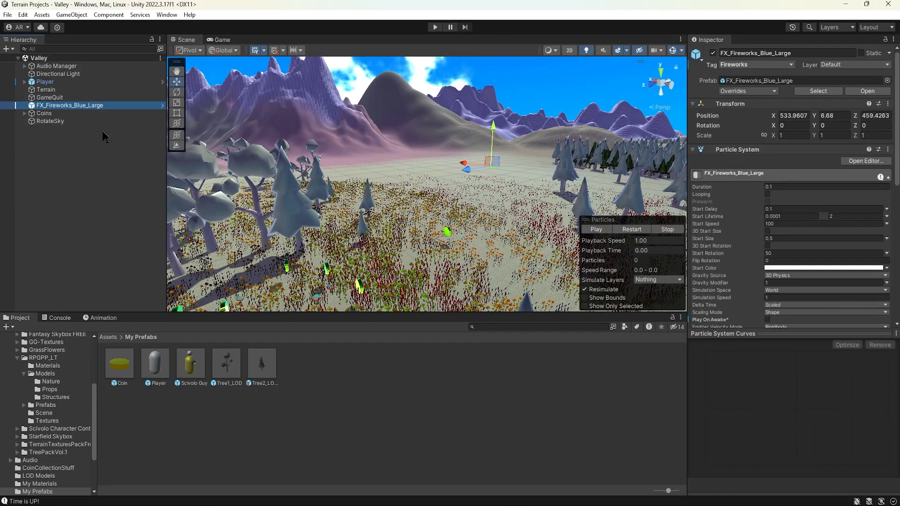
key("Delete")
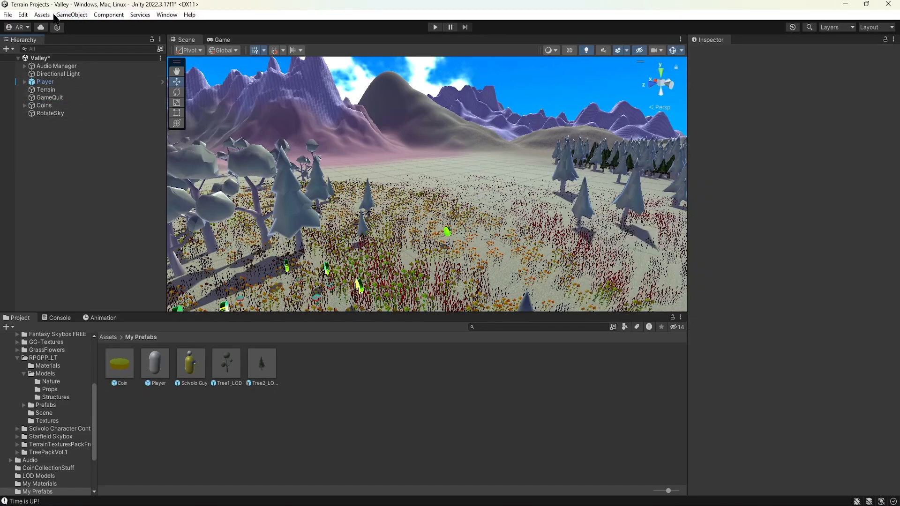
left_click(71, 14)
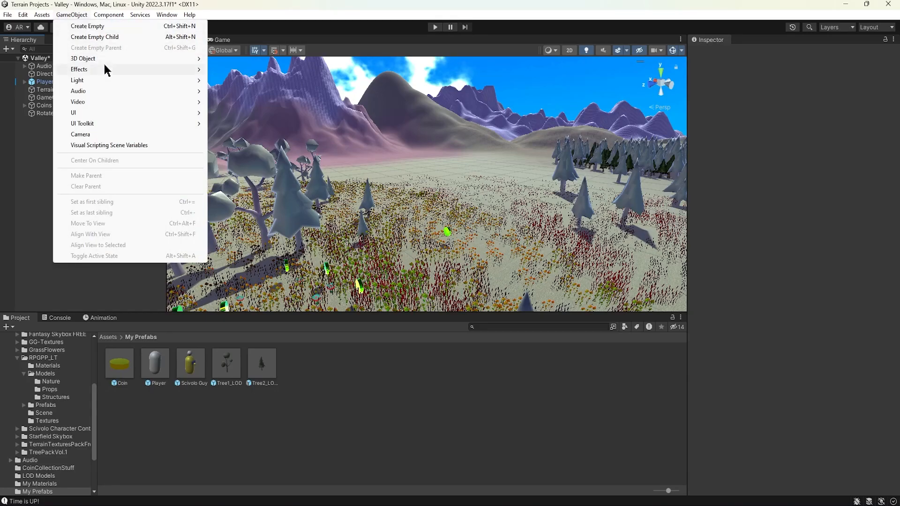
mouse_move(104, 69)
left_click(250, 70)
Move the particle system into the flower field, to about X 533.9, Y 0.8, Z 469.6.
right_click_drag(376, 165, 342, 217)
left_click_drag(342, 218, 281, 177, "alt")
key("e")
key("w")
left_click_drag(426, 137, 487, 164)
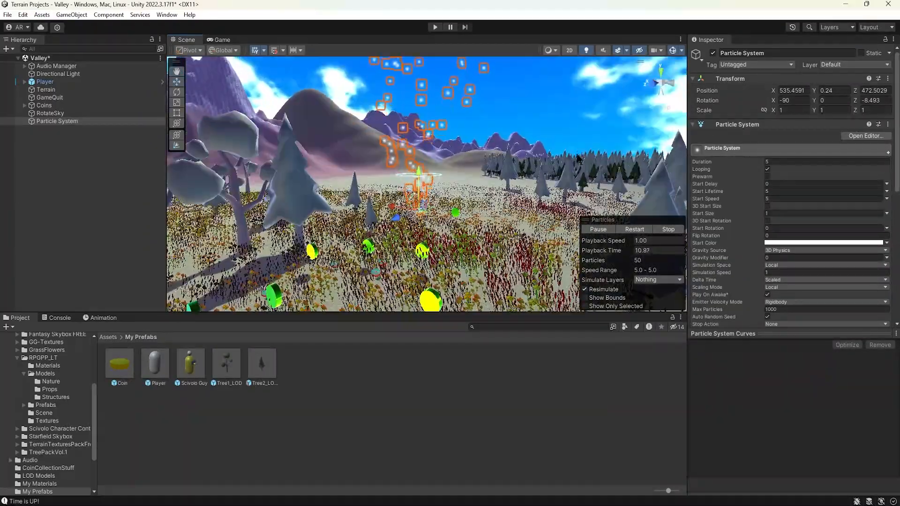
left_click_drag(401, 209, 365, 227)
right_click_drag(422, 227, 283, 149, "alt")
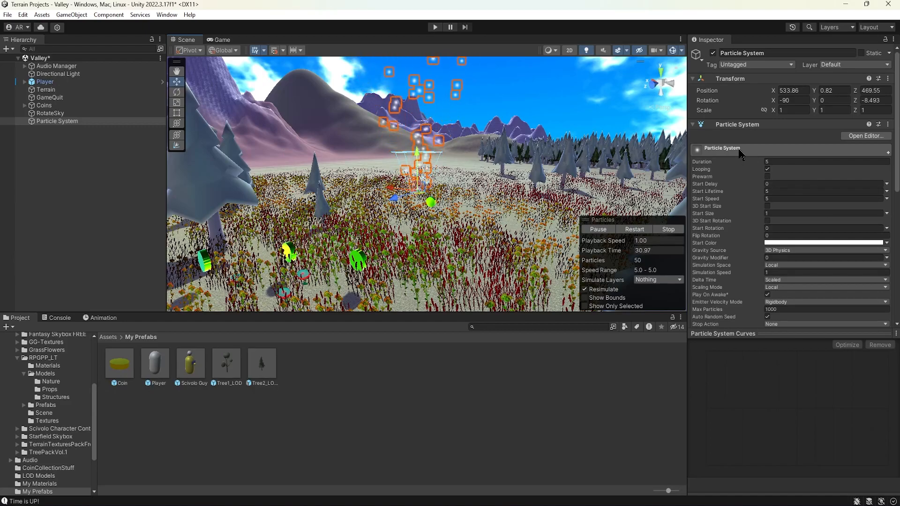
Set the particle system's cone shape to an angle of 15 and a radius of 0.7.
scroll(739, 155, "down", 5)
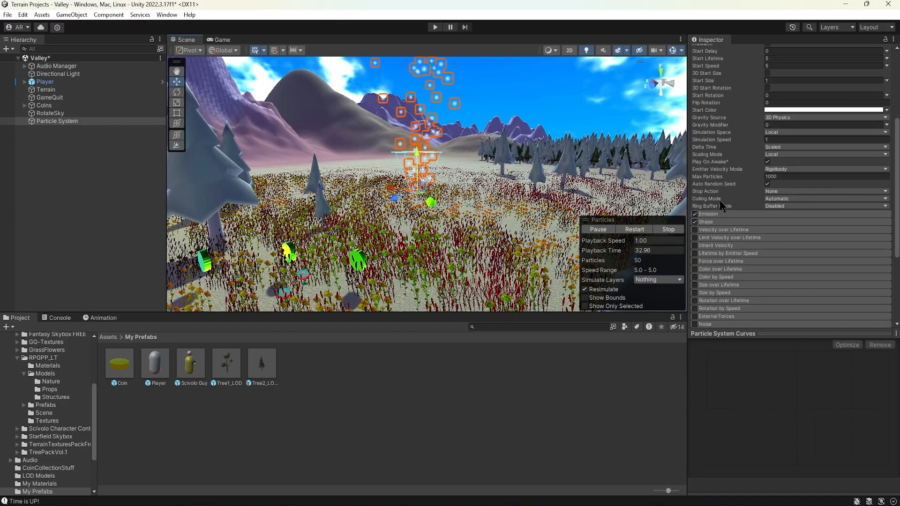
left_click(715, 224)
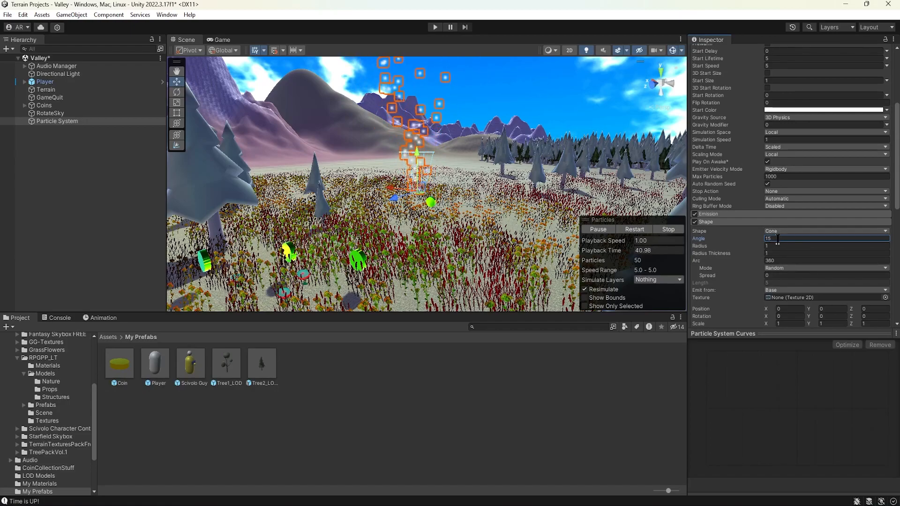
left_click(777, 245)
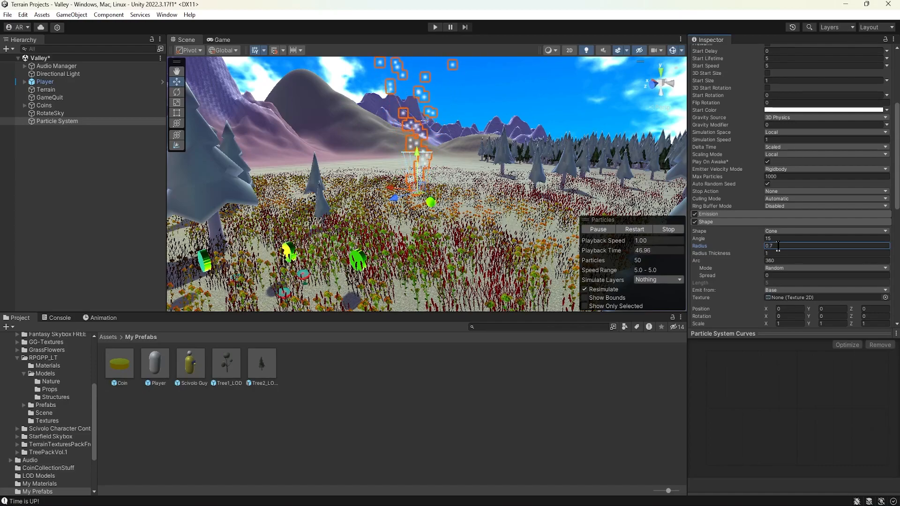
Set the particle system's Start Speed to 15.
scroll(742, 246, "down", 10)
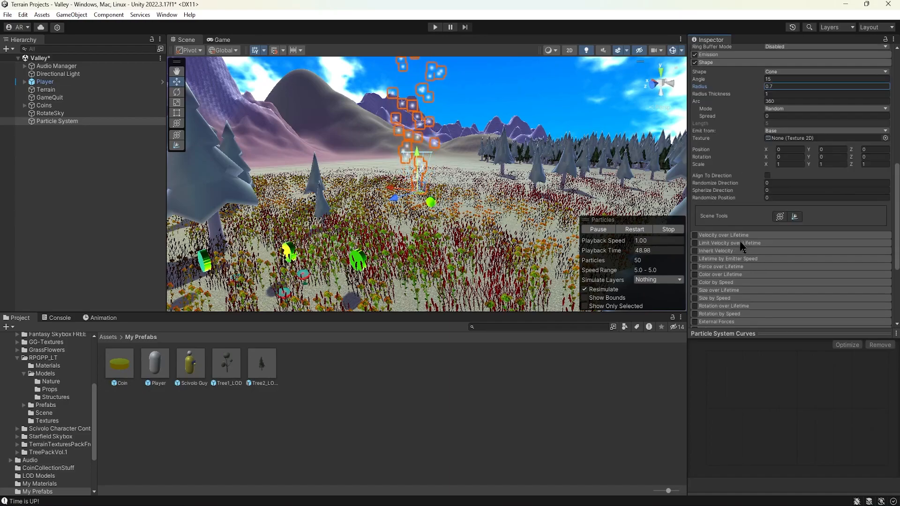
scroll(742, 245, "up", 10)
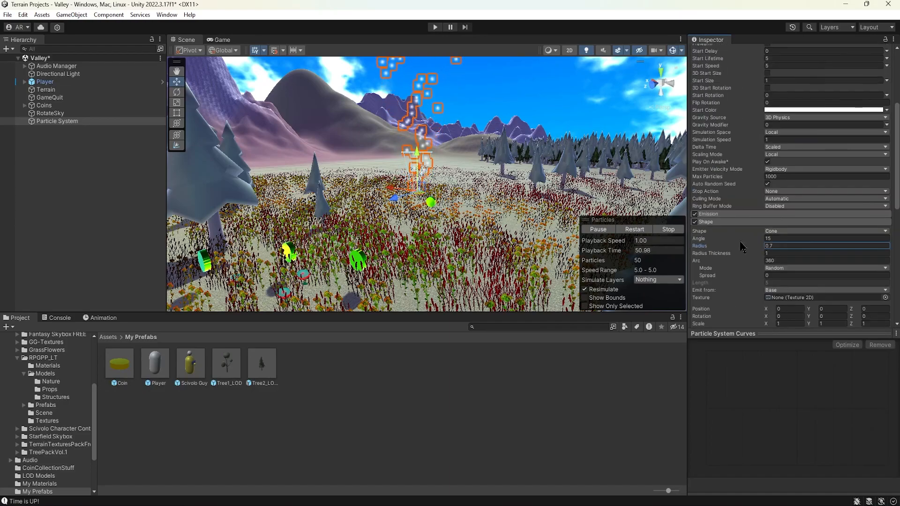
scroll(742, 245, "up", 1)
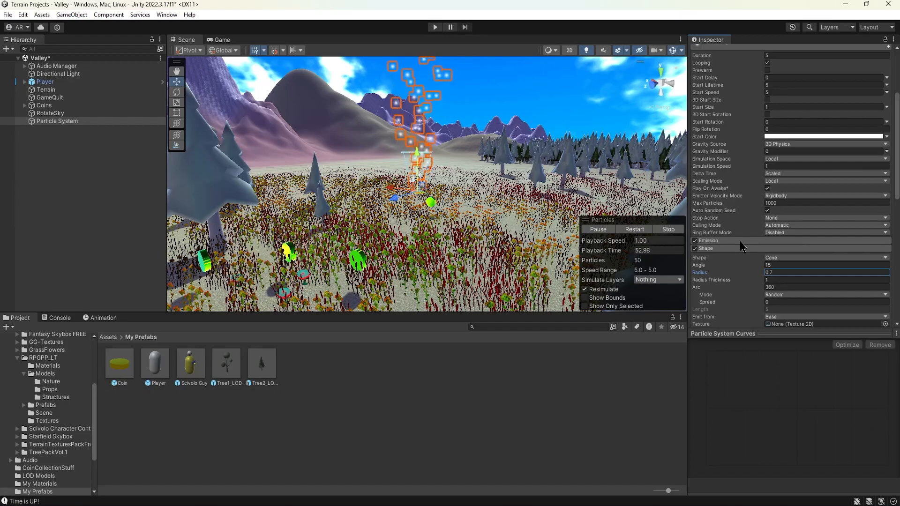
left_click(774, 92)
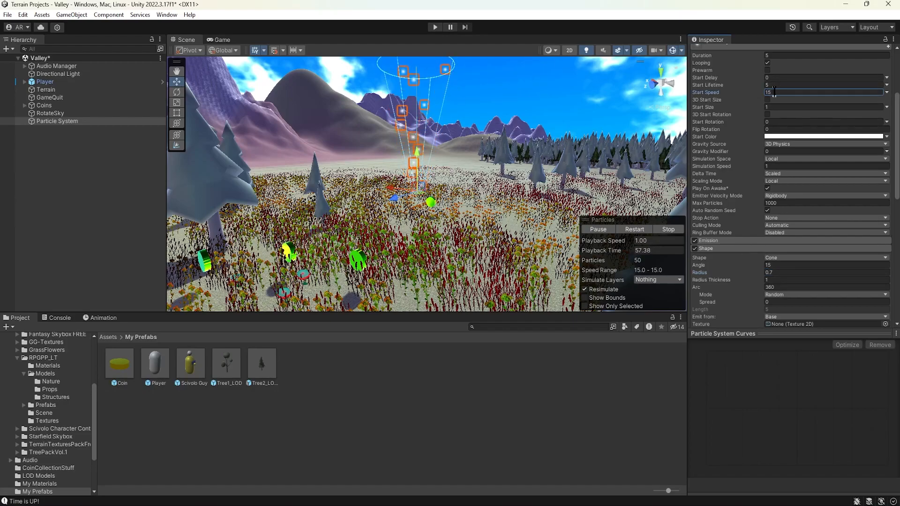
type("15")
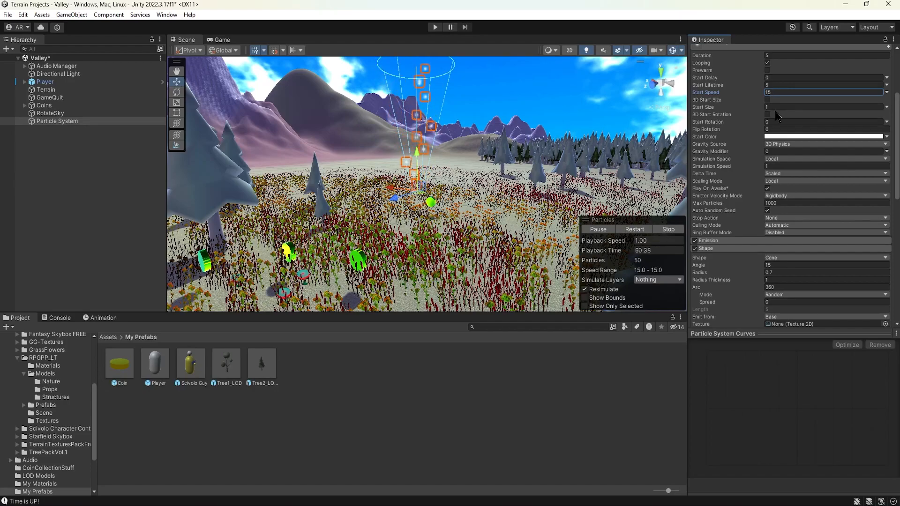
Set the particle system's Duration to 3 and its Gravity Modifier to 1.
scroll(743, 198, "up", 1)
left_click(773, 82)
type("3")
left_click(778, 178)
type("1")
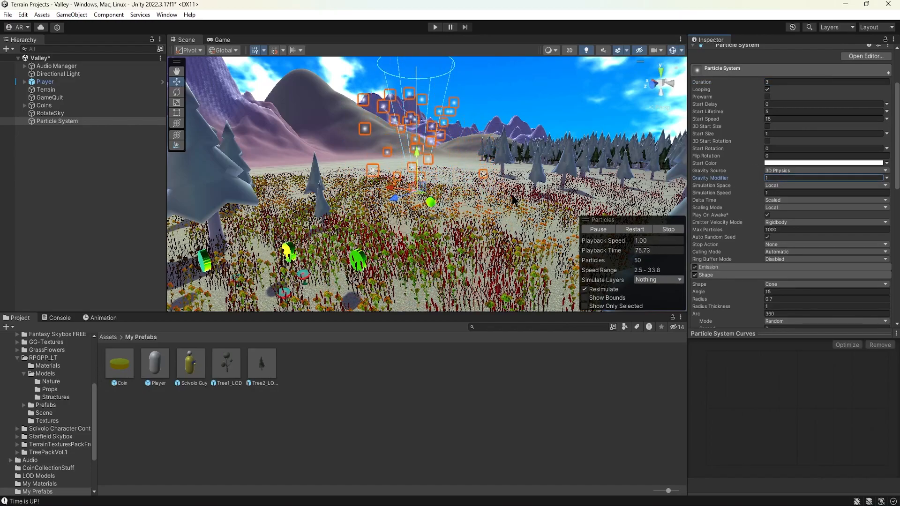
Set the emission Rate over Time of the particle system to 1.
scroll(769, 207, "down", 3)
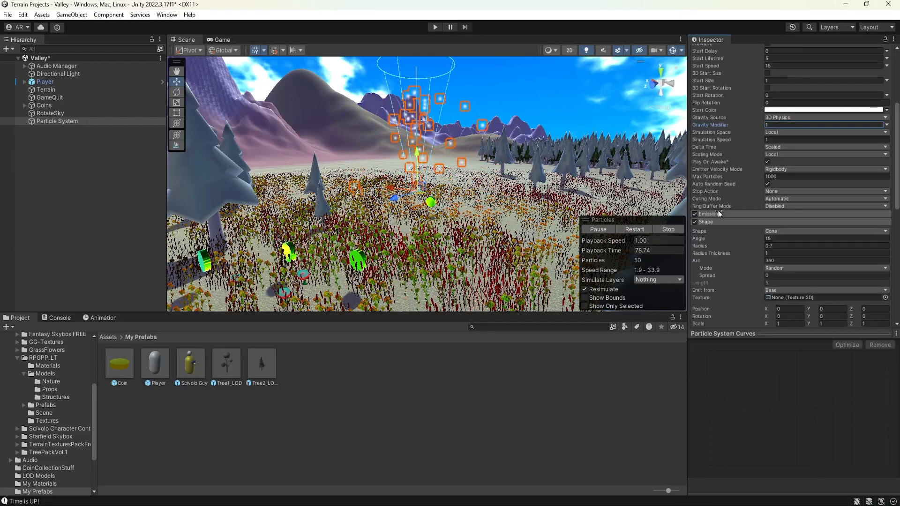
left_click(732, 188)
left_click(781, 197)
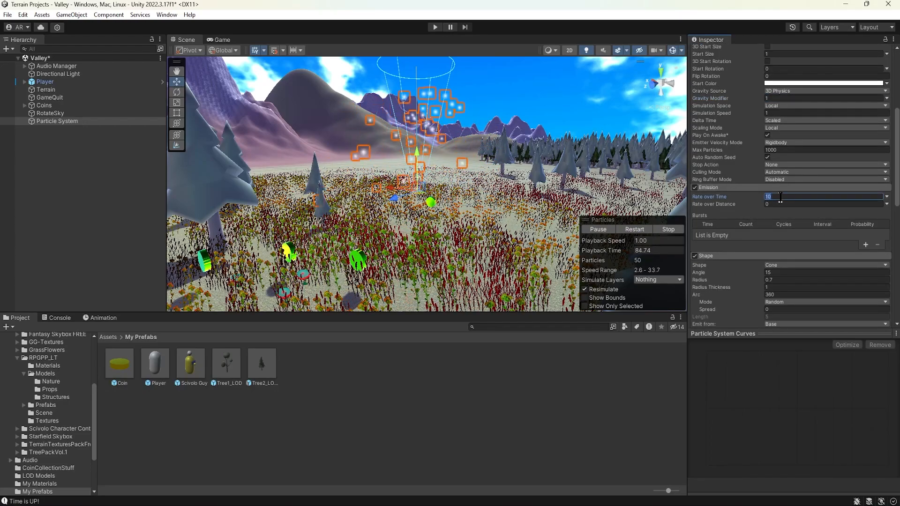
type("1")
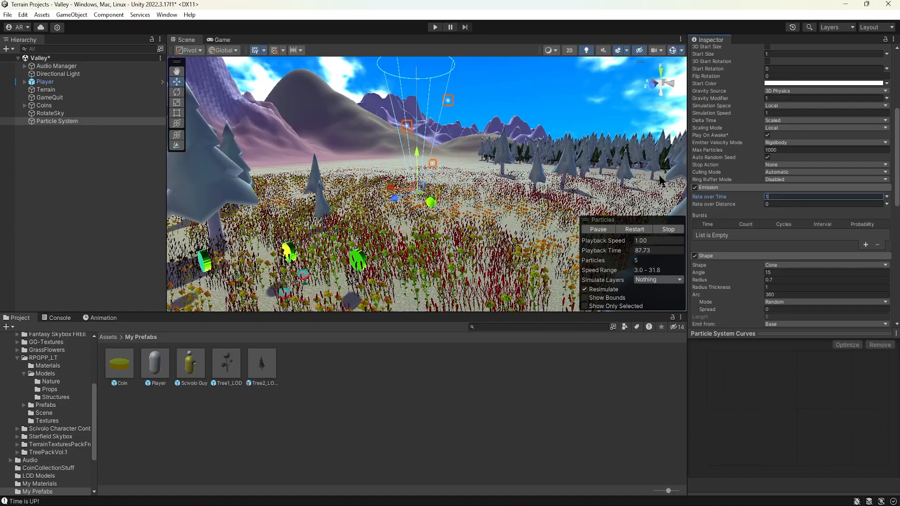
scroll(445, 161, "up", 4)
right_click_drag(446, 160, 445, 155)
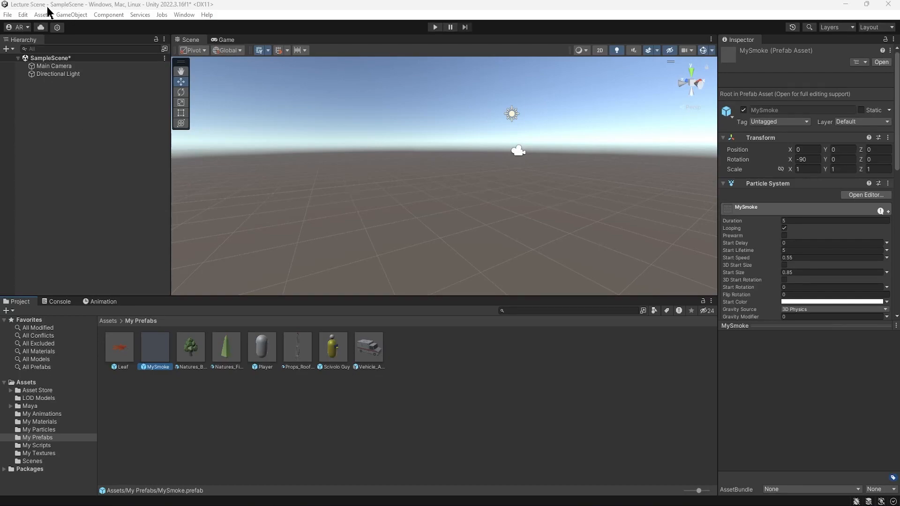
Place the MySmoke prefab on the ground in SampleScene to preview its smoke, and delete the instance.
right_click_drag(471, 200, 499, 212)
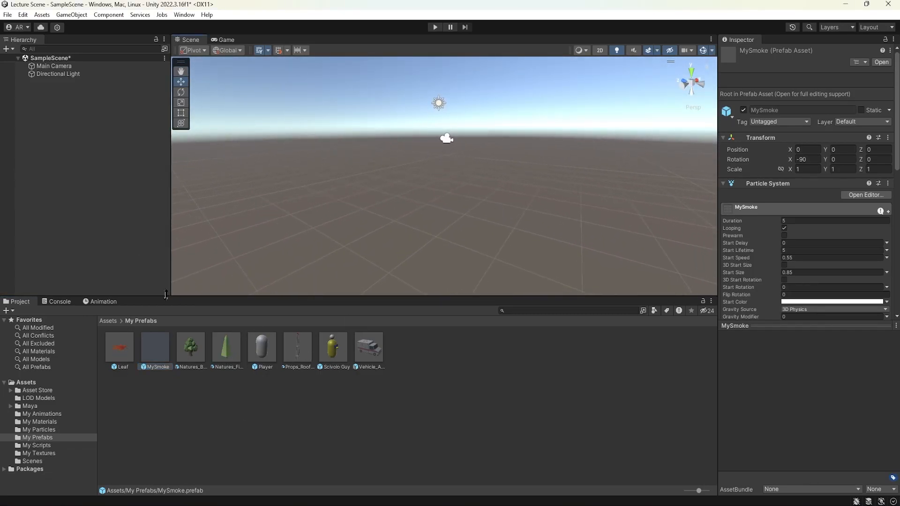
left_click_drag(155, 353, 406, 229)
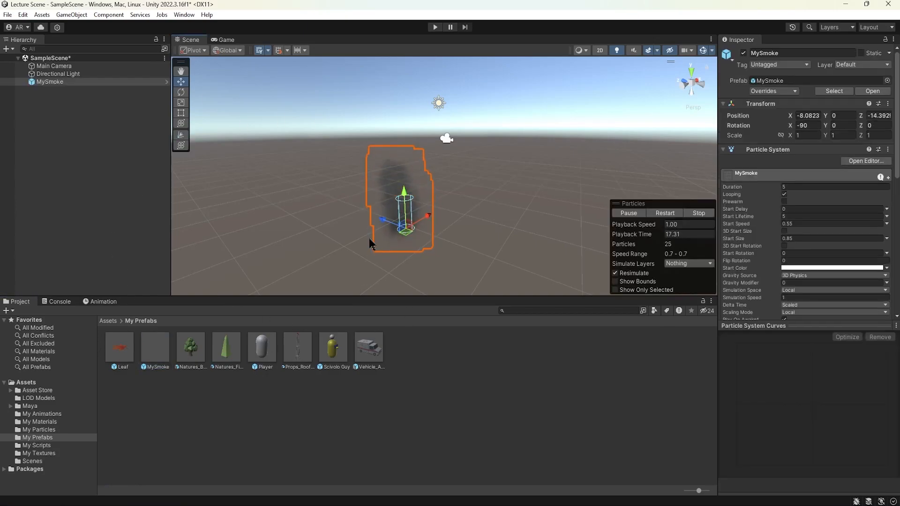
right_click_drag(387, 241, 335, 211)
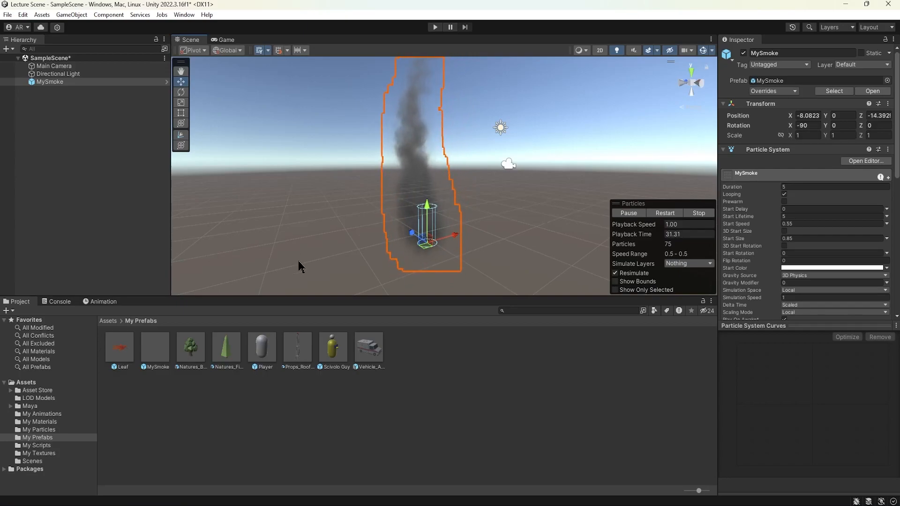
left_click(59, 76)
left_click(57, 81)
key("Delete")
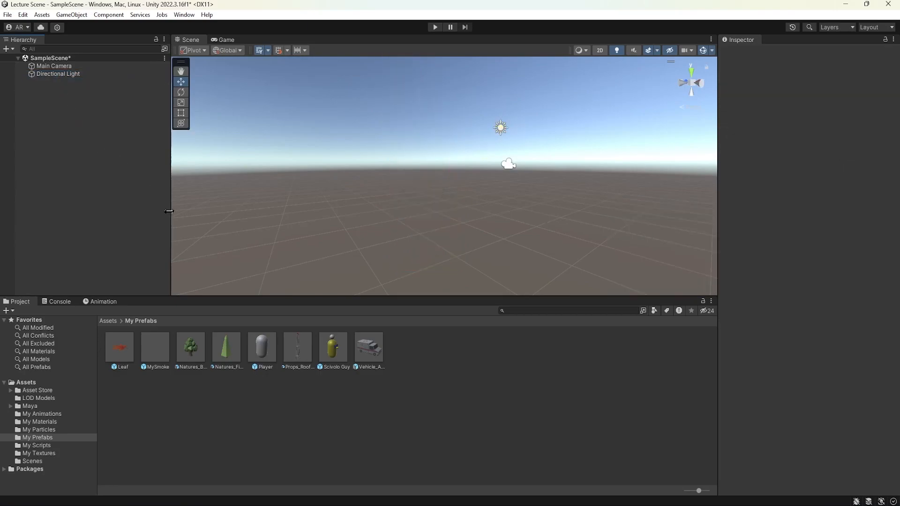
Place another MySmoke instance in the scene, frame it in the view and remove it.
left_click(159, 354)
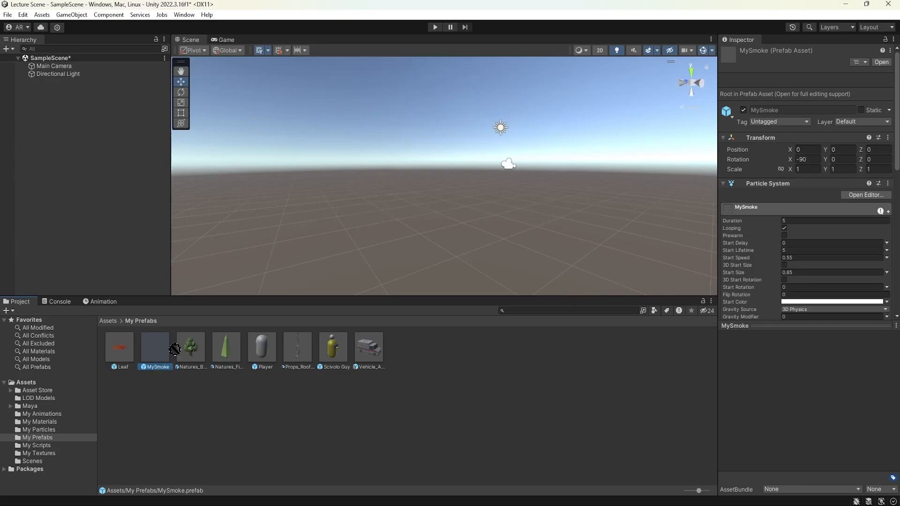
left_click_drag(162, 357, 375, 157)
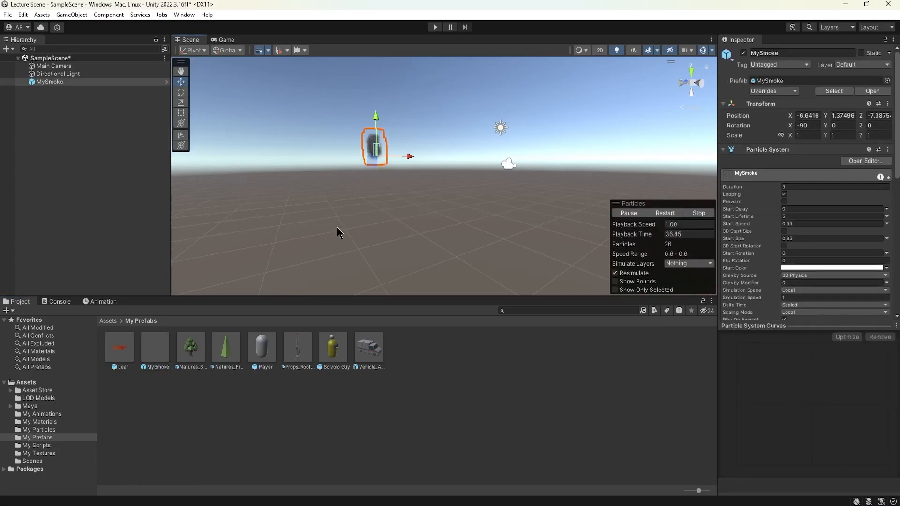
right_click_drag(350, 164, 429, 199)
right_click_drag(358, 193, 352, 188)
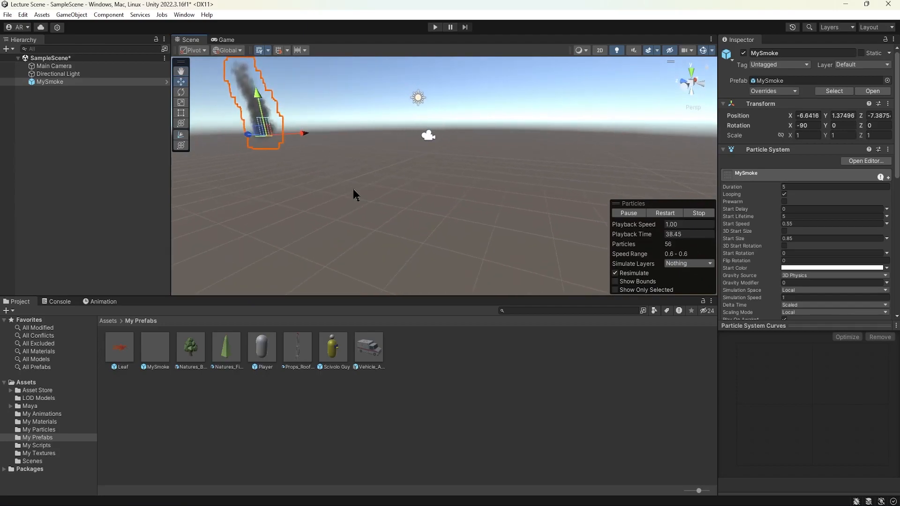
key("f")
left_click(60, 82)
key("Delete")
Start exporting the MySmoke prefab as a package.
left_click(157, 352)
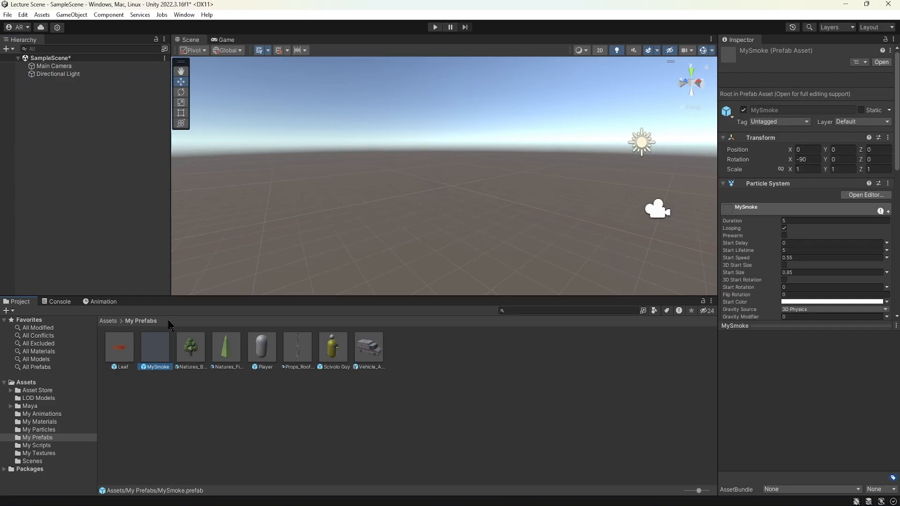
left_click(41, 14)
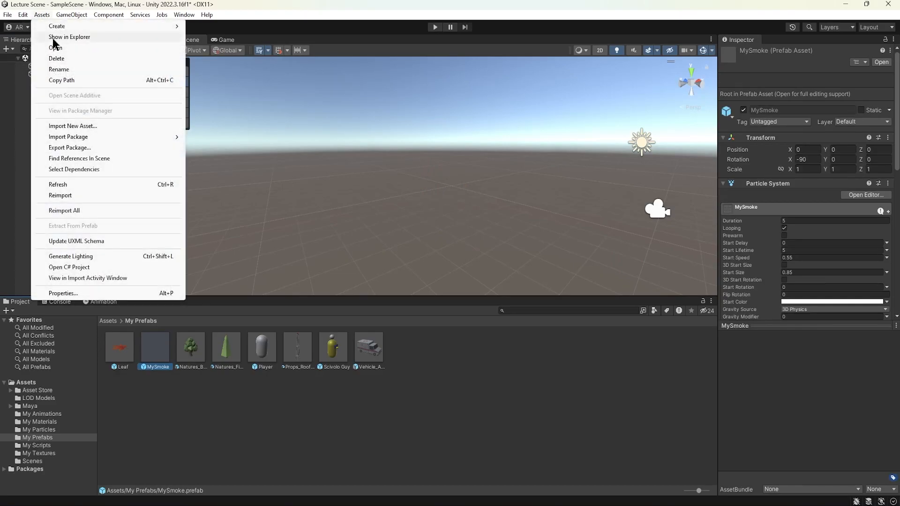
left_click(75, 148)
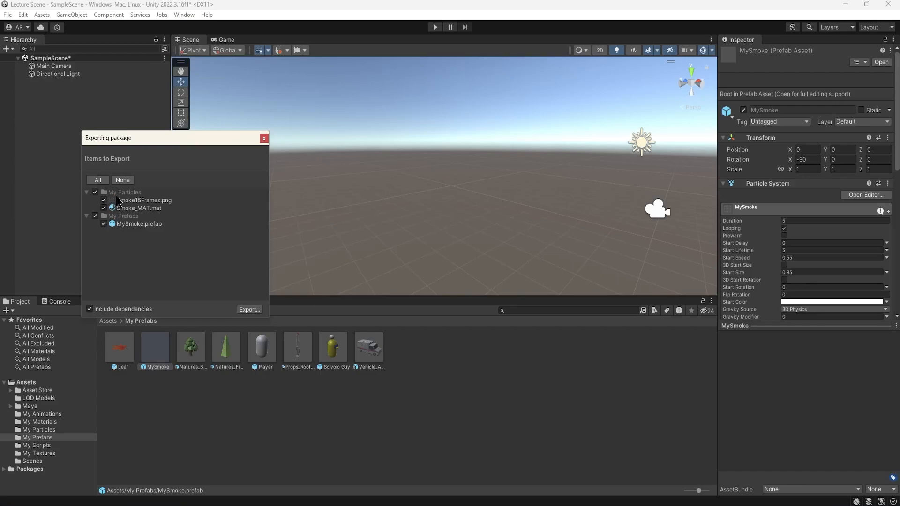
Check which files the My Particles and My Prefabs folders contribute to the export.
left_click(86, 192)
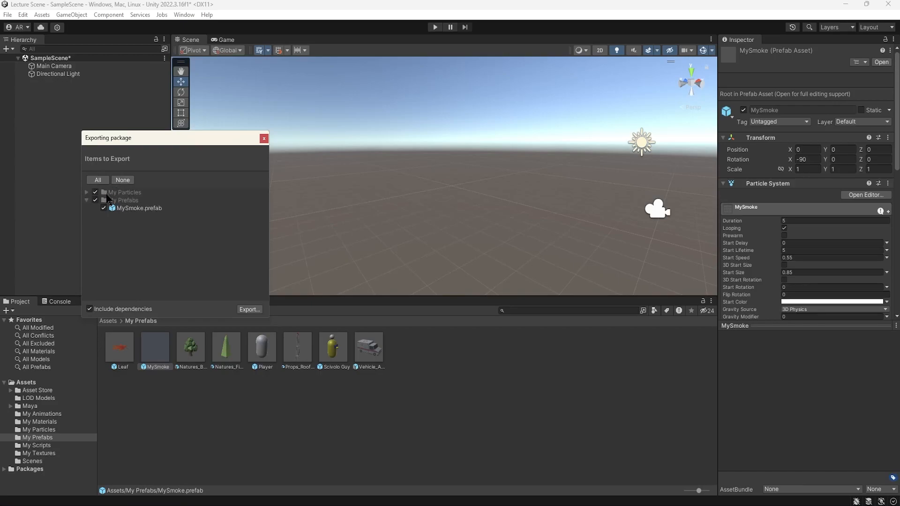
left_click(86, 201)
left_click(87, 201)
left_click(87, 200)
left_click(87, 193)
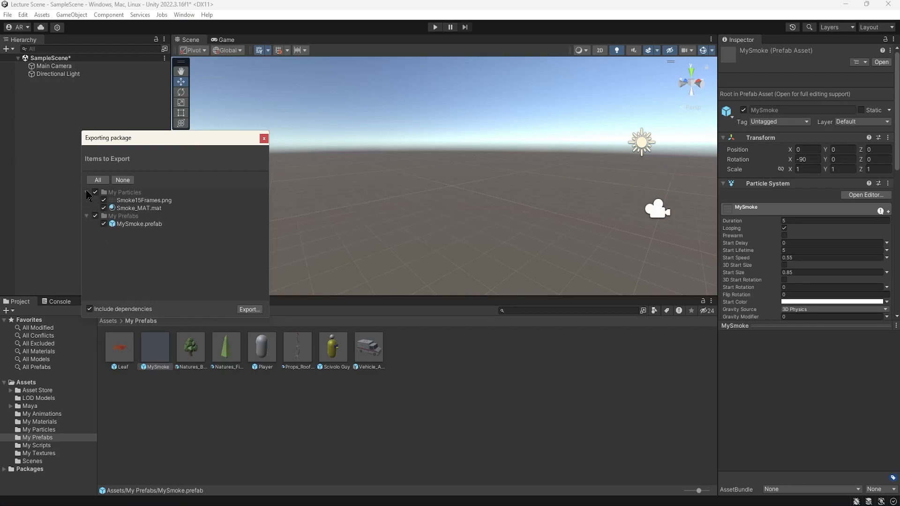
Export the selected items with their dependencies to the Desktop as a Unity package named Week11Smoke.
left_click(249, 309)
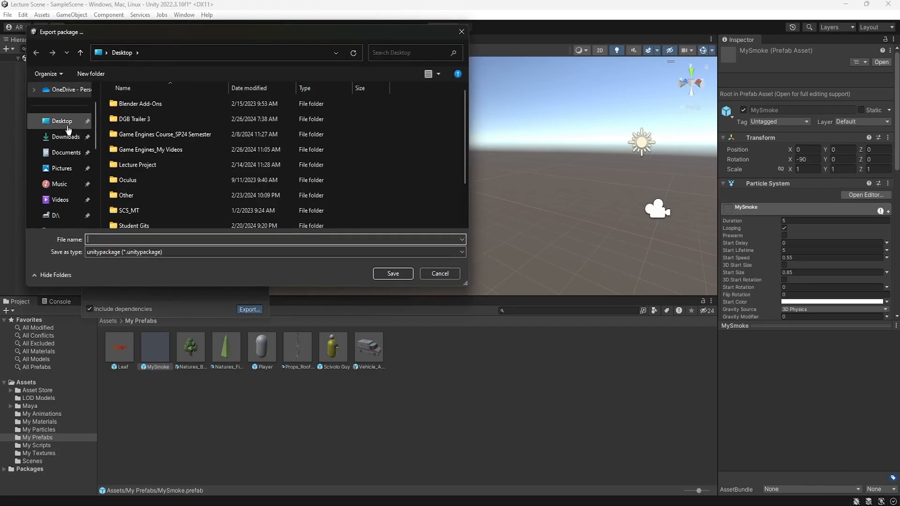
left_click(68, 125)
left_click(148, 240)
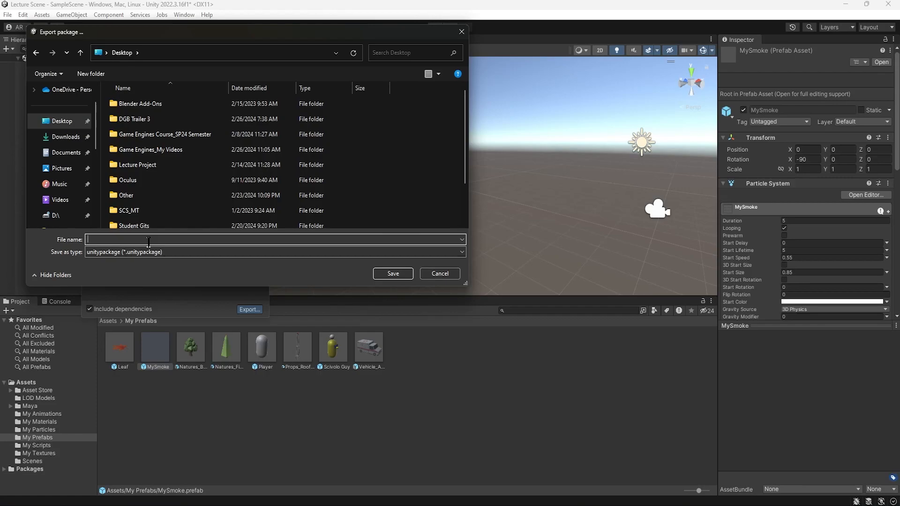
type("Week")
key("Return")
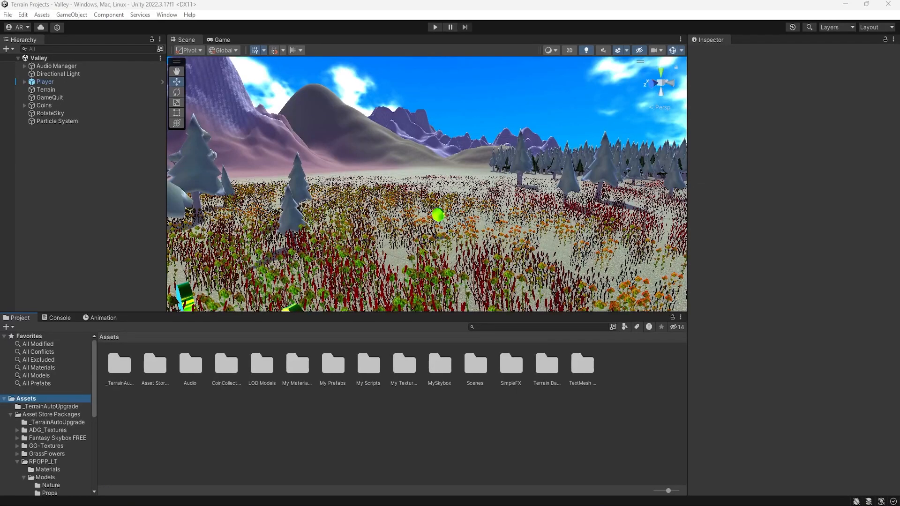
In the Terrain Projects editor, tag the Valley scene's Particle System as Fireworks and turn off Play On Awake.
left_click(66, 121)
left_click(751, 65)
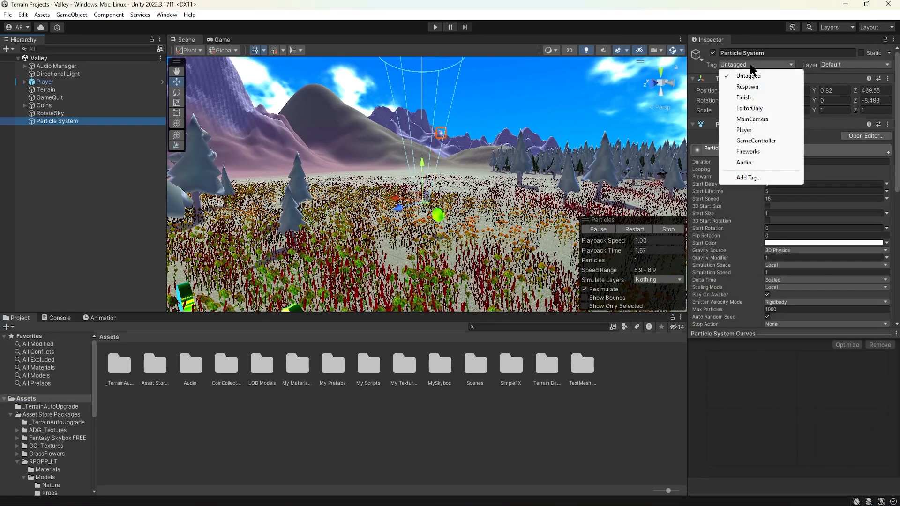
left_click(754, 150)
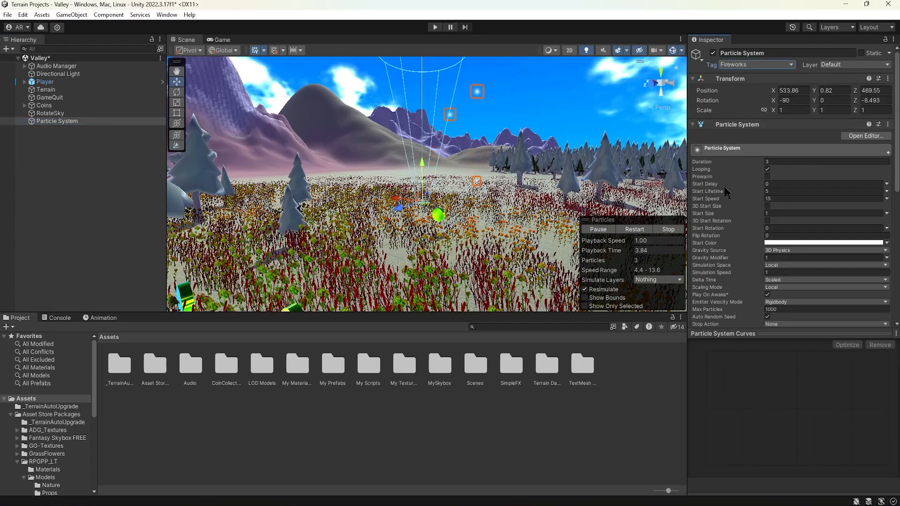
scroll(731, 197, "down", 3)
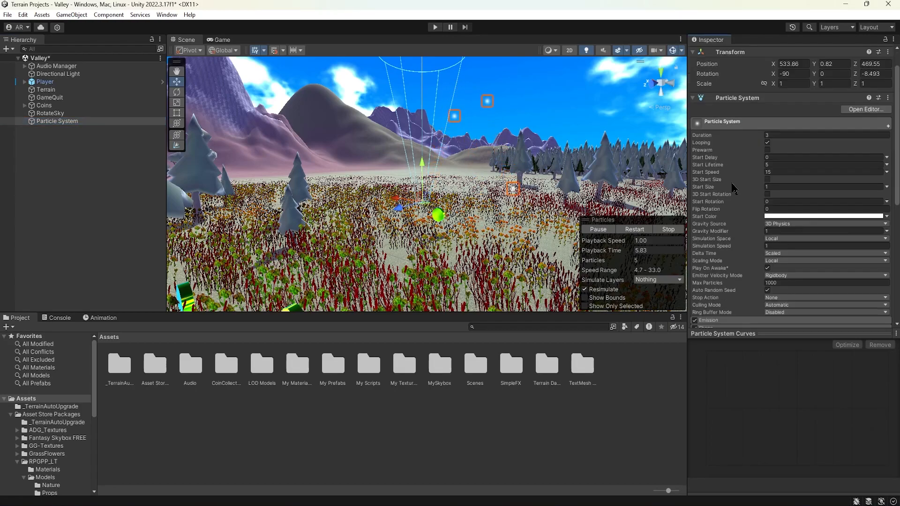
left_click(729, 241)
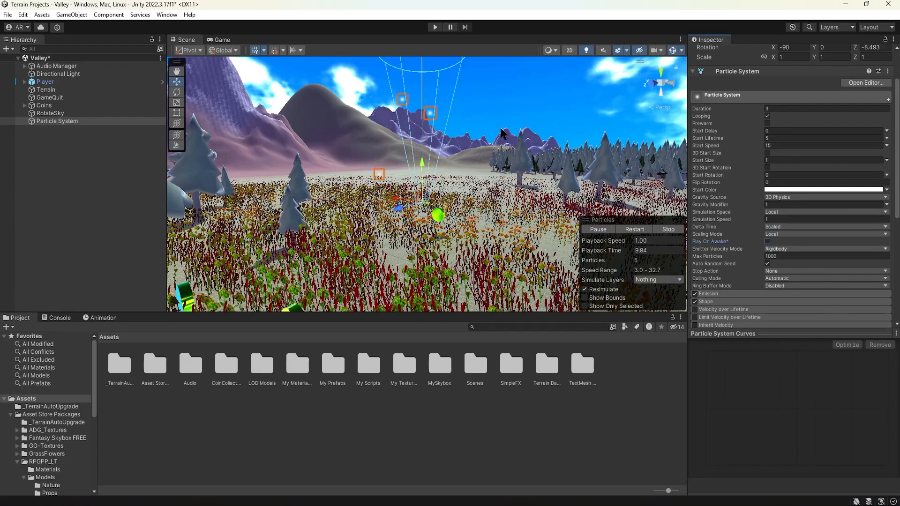
Play the Valley scene to test how the particle system behaves, and stop the test.
key("ctrl+p")
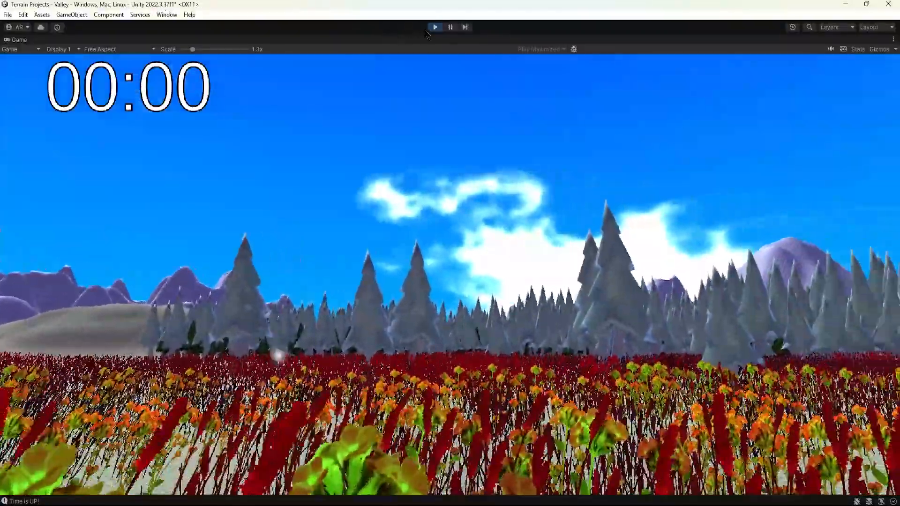
left_click(435, 27)
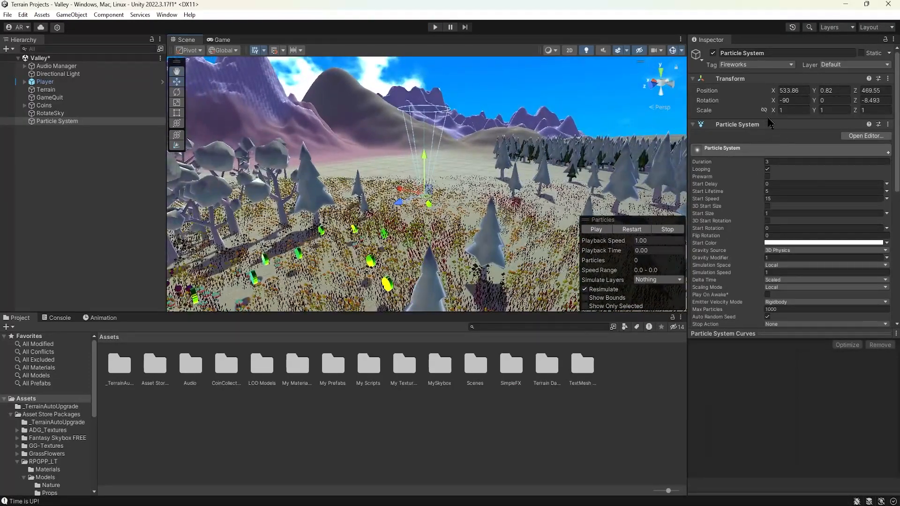
scroll(450, 196, "down", 3)
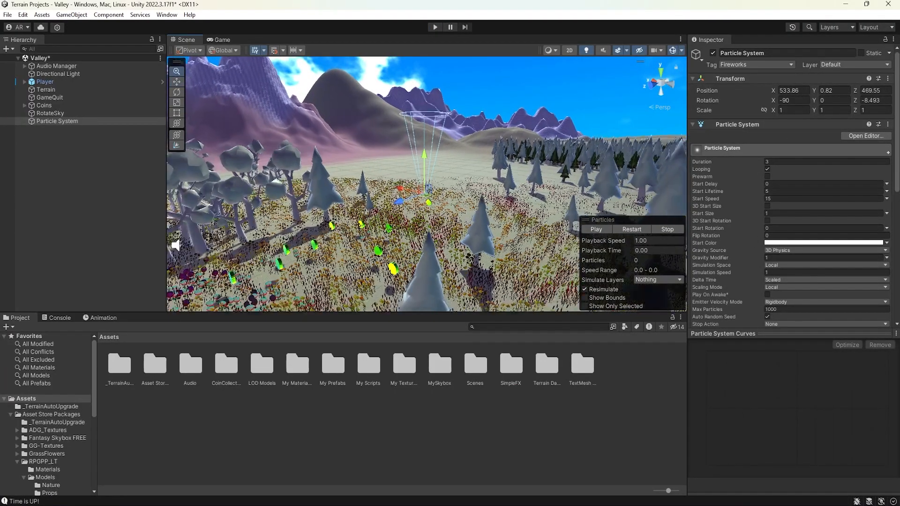
middle_click_drag(421, 192, 424, 192)
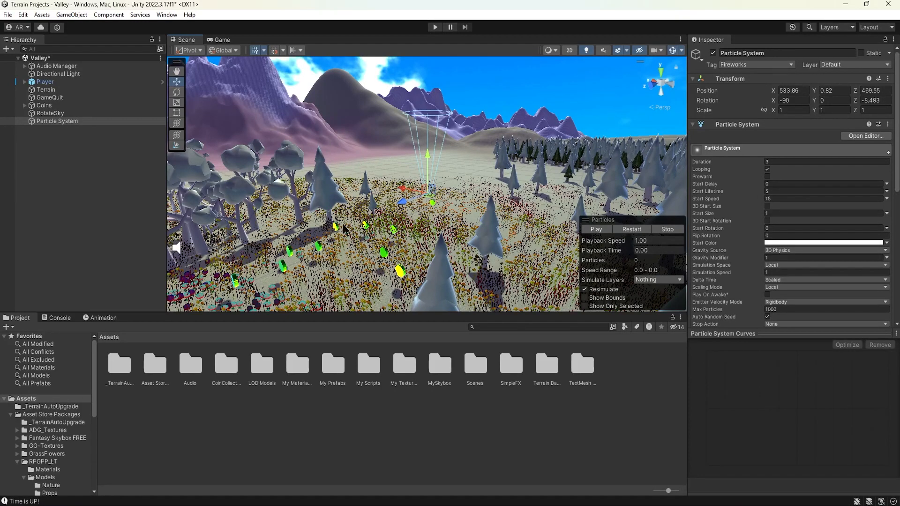
left_click(42, 15)
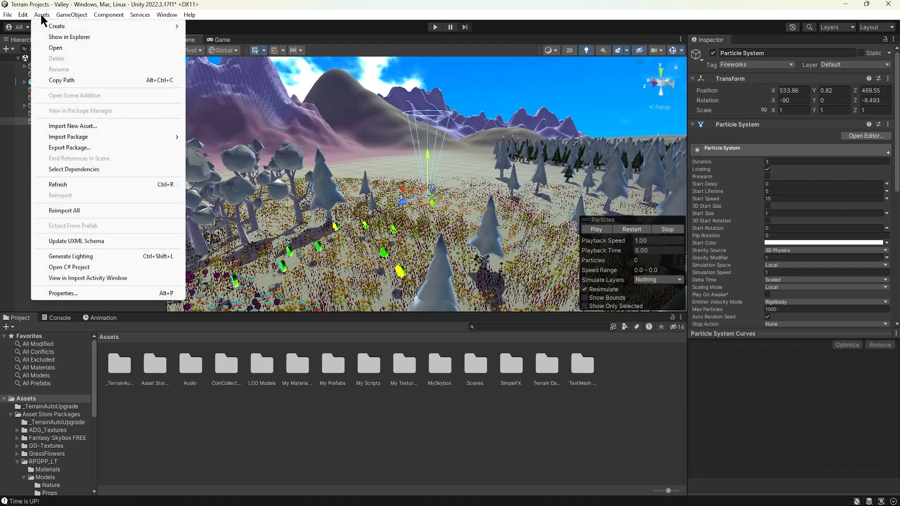
mouse_move(82, 137)
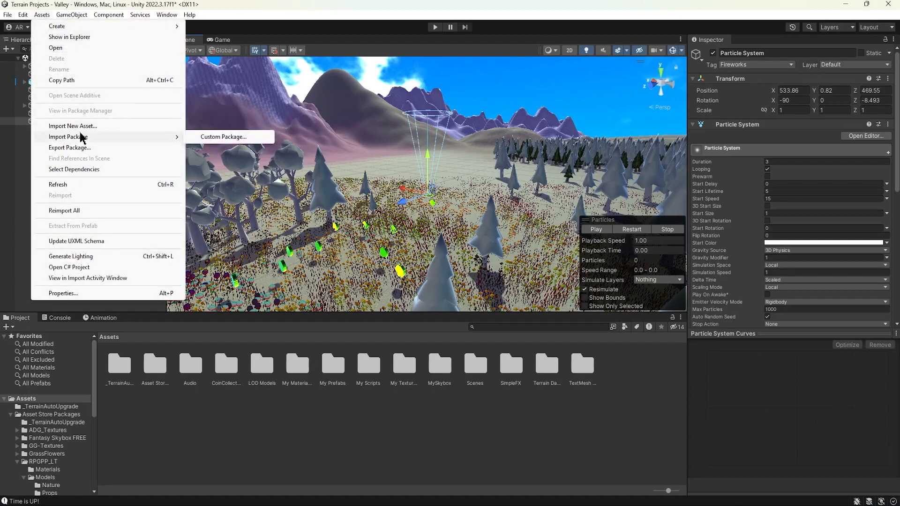
left_click(204, 138)
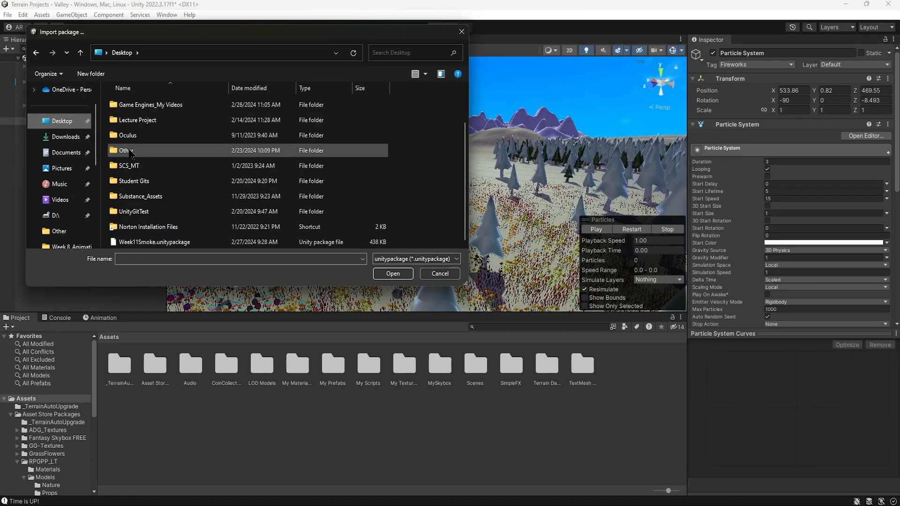
left_click(157, 242)
left_click(393, 273)
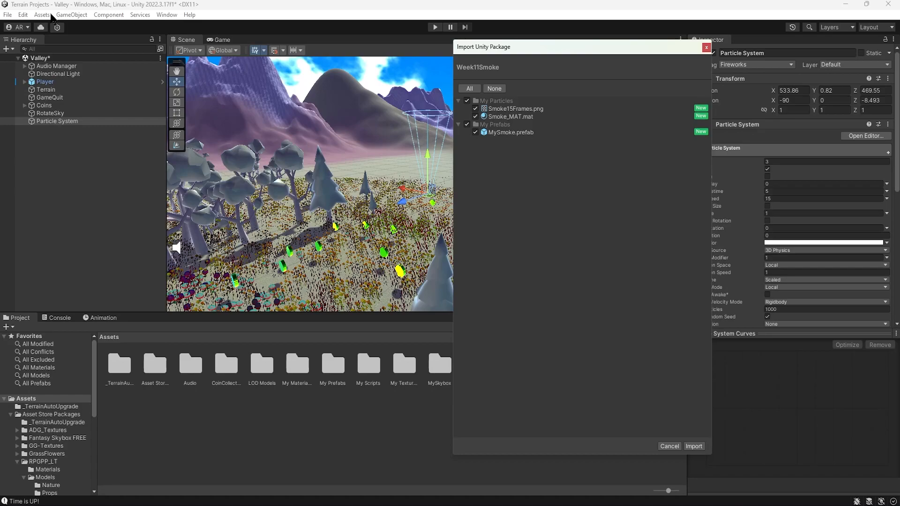
left_click(706, 48)
Import the custom package Week11Smoke.unitypackage from the Desktop with all of its My Particles and My Prefabs items.
left_click(42, 15)
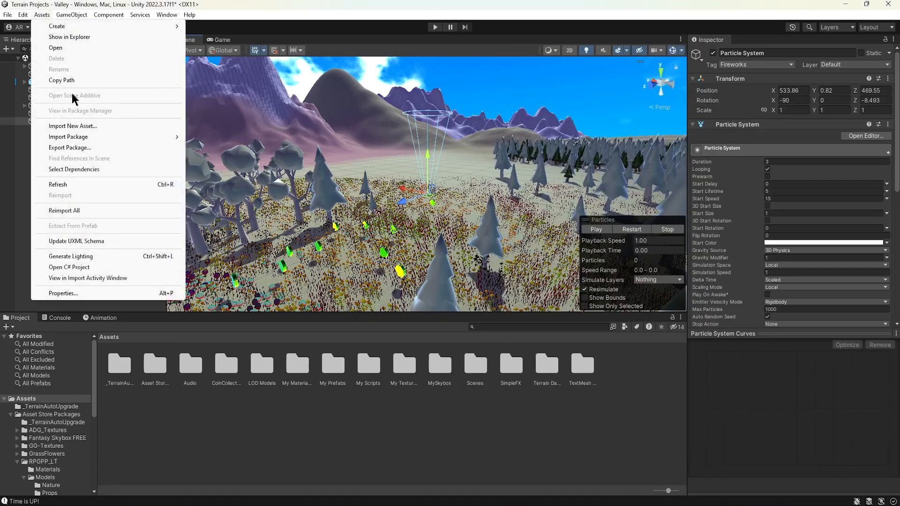
mouse_move(117, 141)
left_click(223, 136)
scroll(187, 197, "down", 3)
left_click(164, 247)
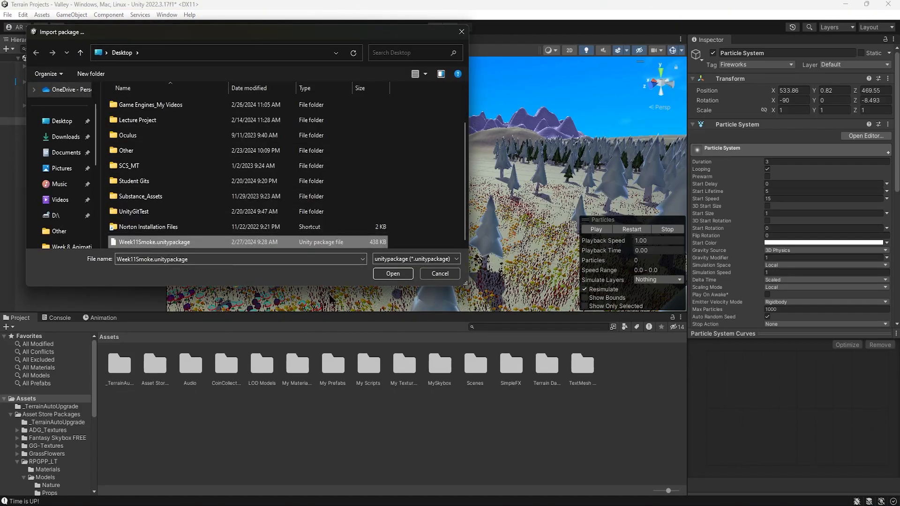
left_click(393, 277)
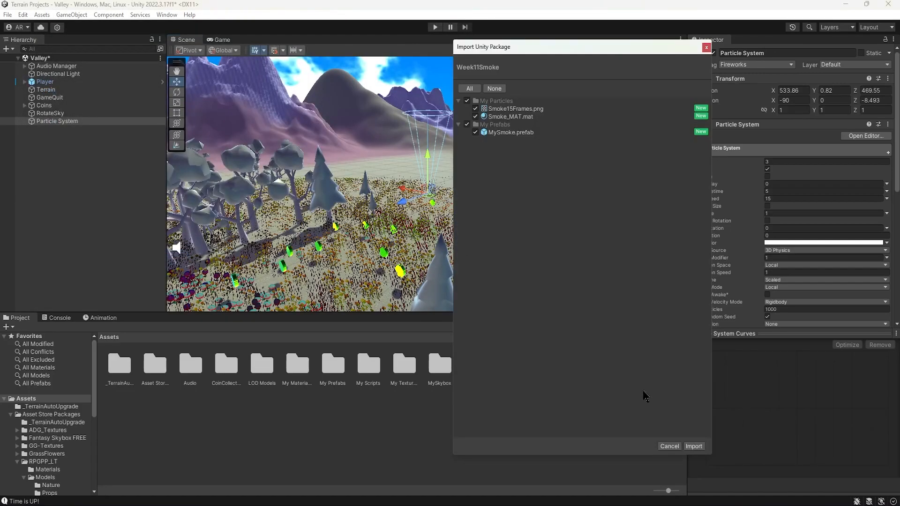
left_click(693, 446)
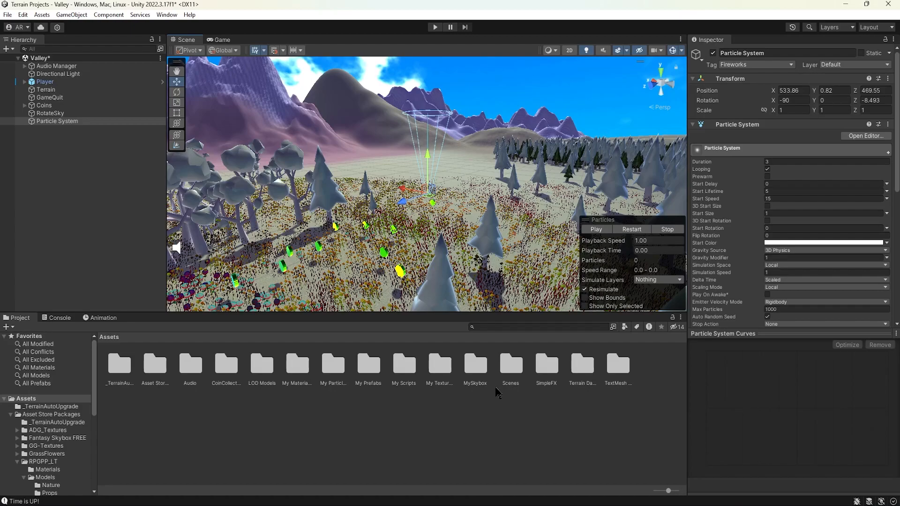
Place the MySmoke prefab from My Prefabs on the terrain, inspect its smoke up close, and delete the instance.
double_click(368, 366)
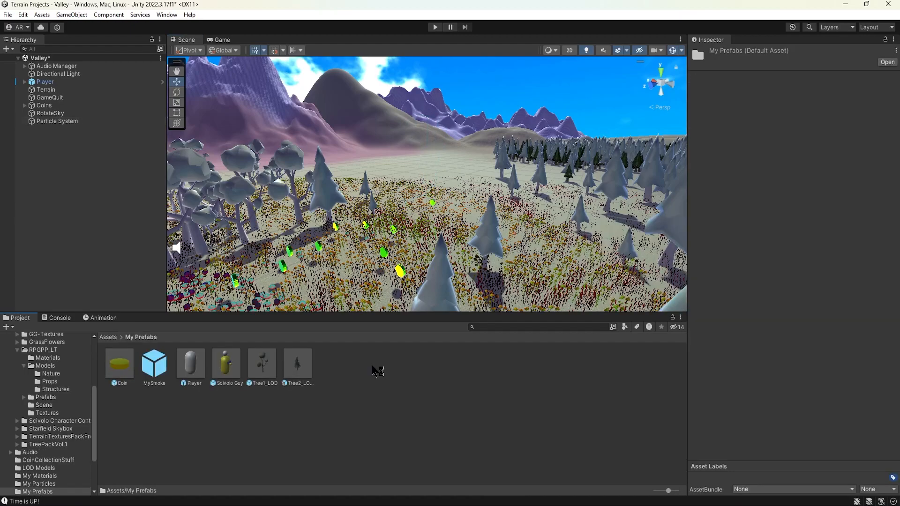
left_click(159, 368)
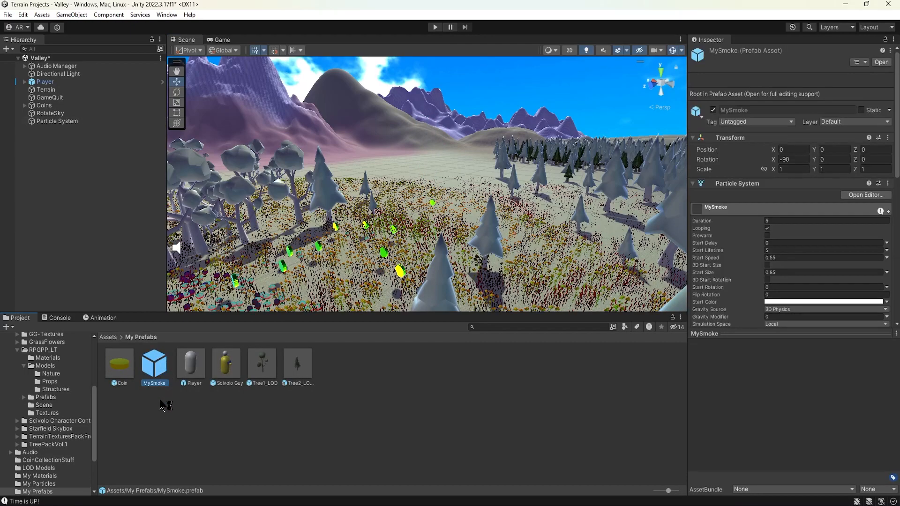
mouse_move(367, 262)
left_mouse_down("alt")
mouse_move(328, 266)
mouse_move(372, 262)
left_mouse_up("alt")
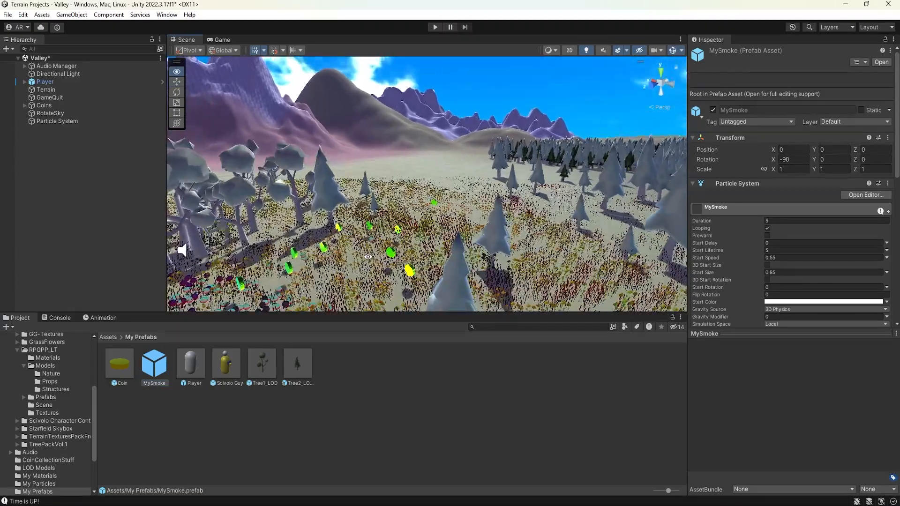
left_click_drag(155, 365, 460, 222)
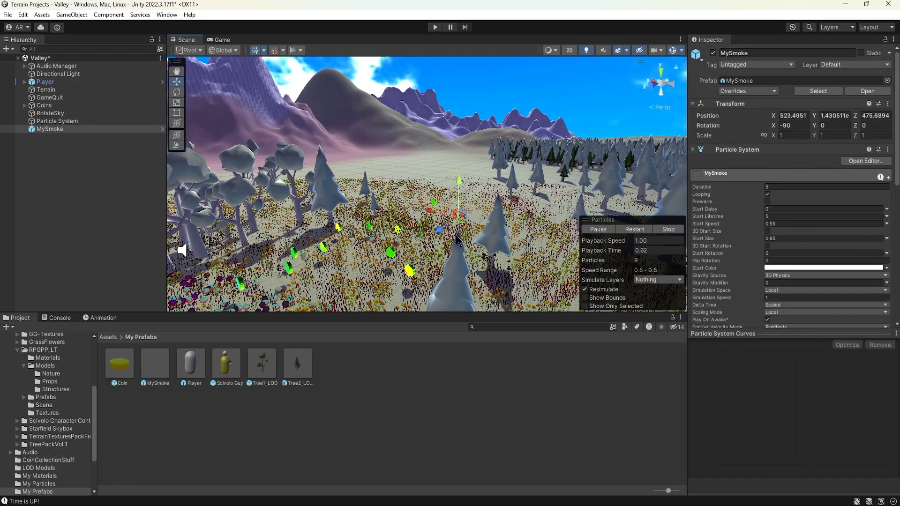
scroll(471, 248, "up", 5)
middle_click_drag(471, 250, 413, 203)
right_click_drag(413, 202, 735, 227, "alt")
left_click_drag(449, 206, 485, 217, "alt")
key("Delete")
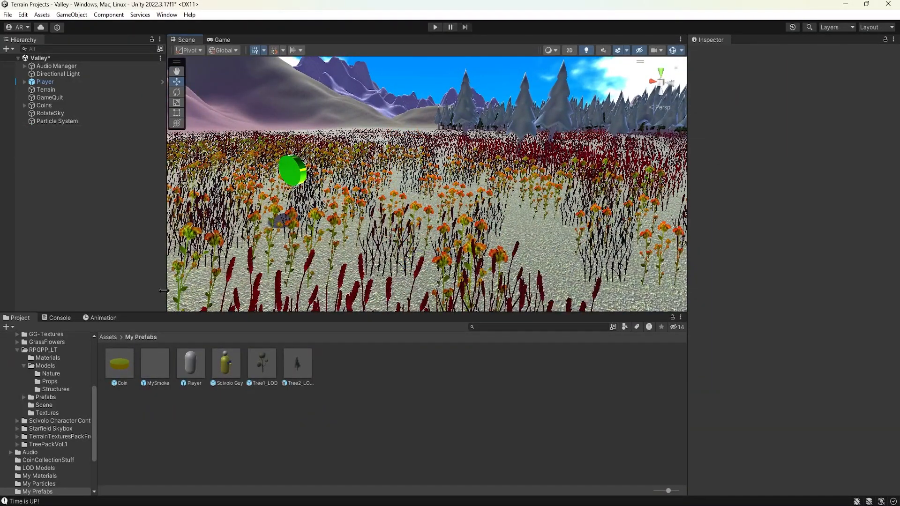
Check the imported smoke texture and material in the My Particles folder, and return to the Assets folder.
left_click(108, 337)
double_click(332, 364)
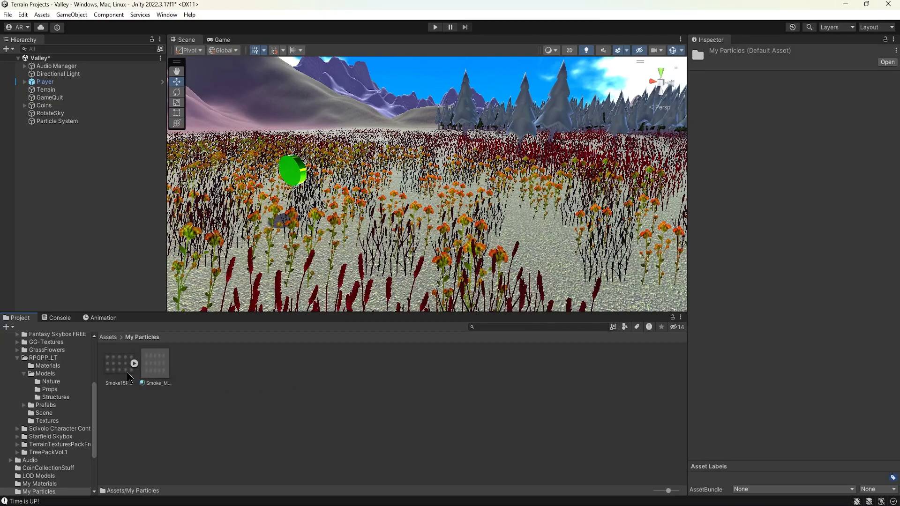
left_click(109, 337)
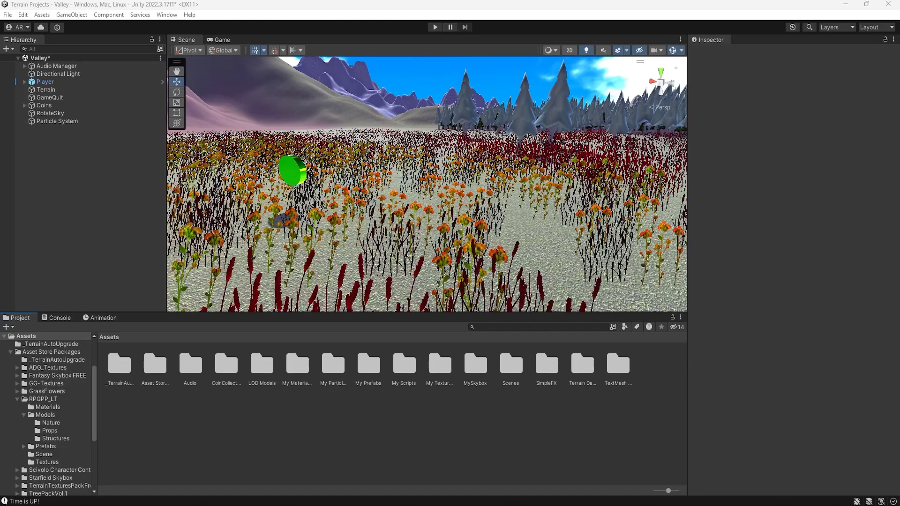
Add the MySmoke prefab from the My Prefabs folder to the Valley scene's hierarchy.
middle_click_drag(440, 281, 272, 371)
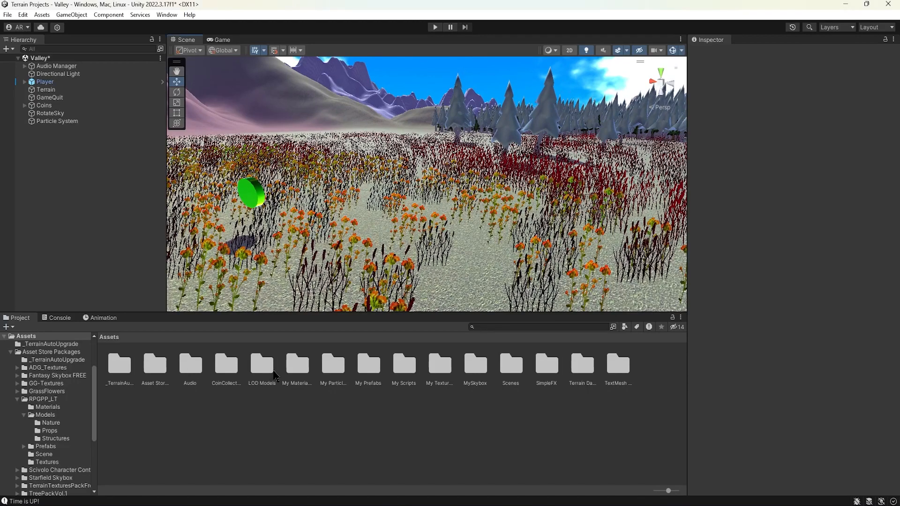
double_click(369, 361)
left_click_drag(158, 365, 126, 157)
Rename the Particle System object to MYFireworks.
left_click(69, 122)
left_click(775, 53)
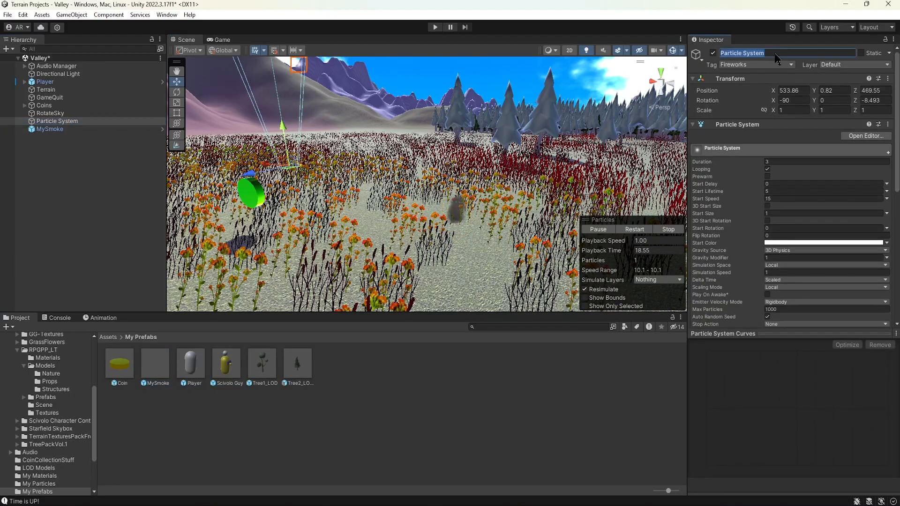
type("Fireworks")
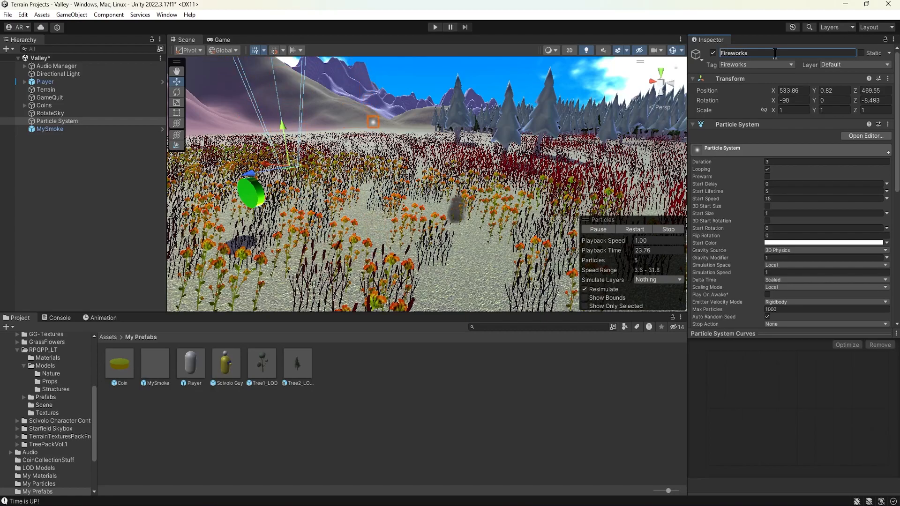
key("Home")
type("MY")
key("Return")
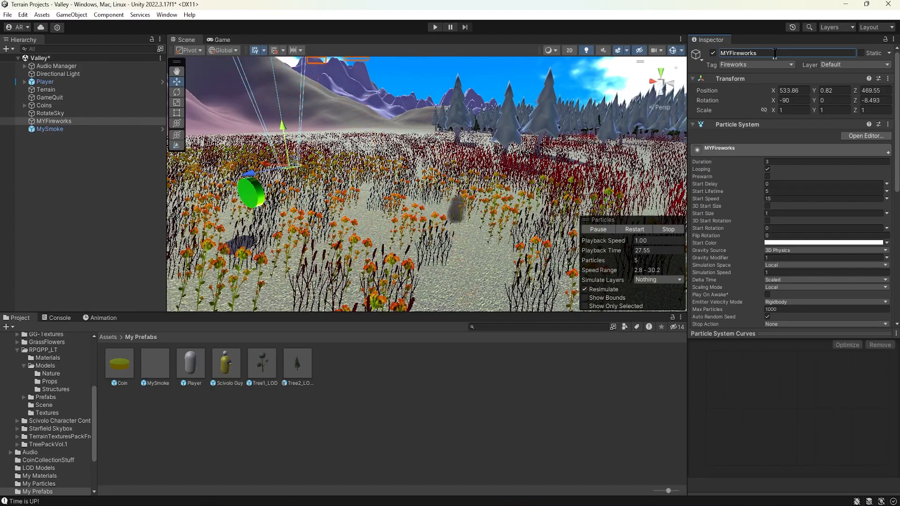
Copy the position of MYFireworks, paste it onto MySmoke so both share the same location, and frame MySmoke.
middle_click_drag(447, 141, 448, 173)
left_click(793, 91)
left_click(888, 79)
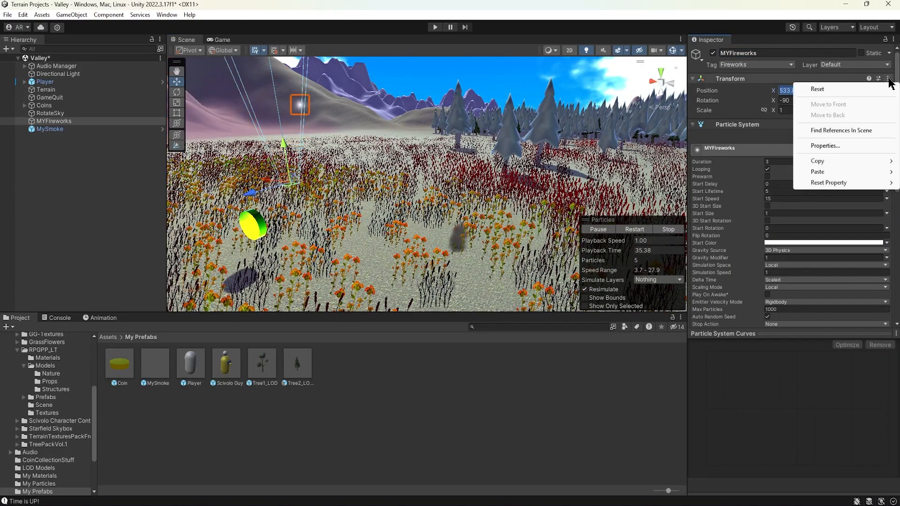
mouse_move(867, 165)
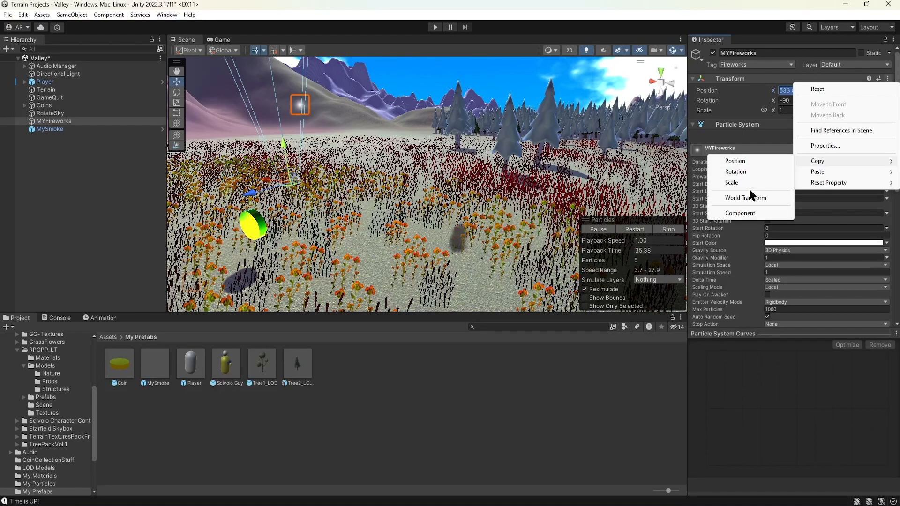
left_click(735, 160)
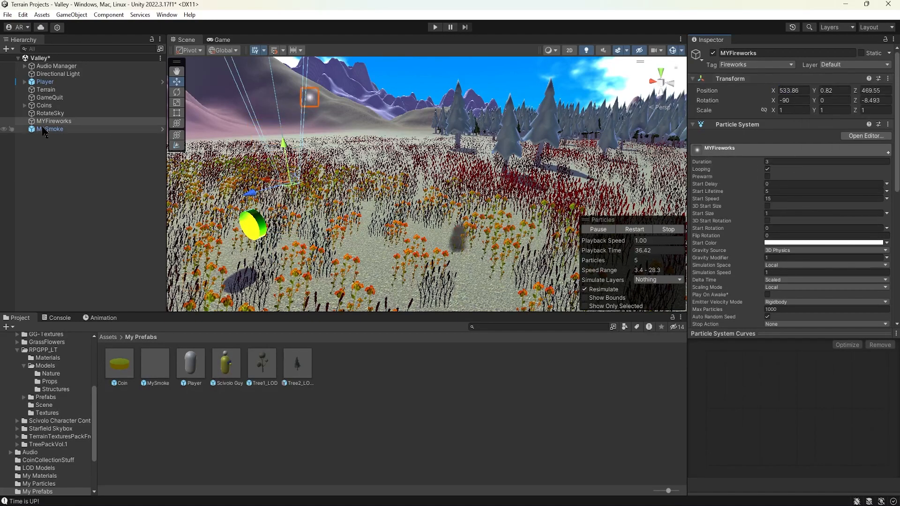
left_click(49, 129)
left_click(888, 104)
mouse_move(825, 197)
left_click(750, 195)
key("f")
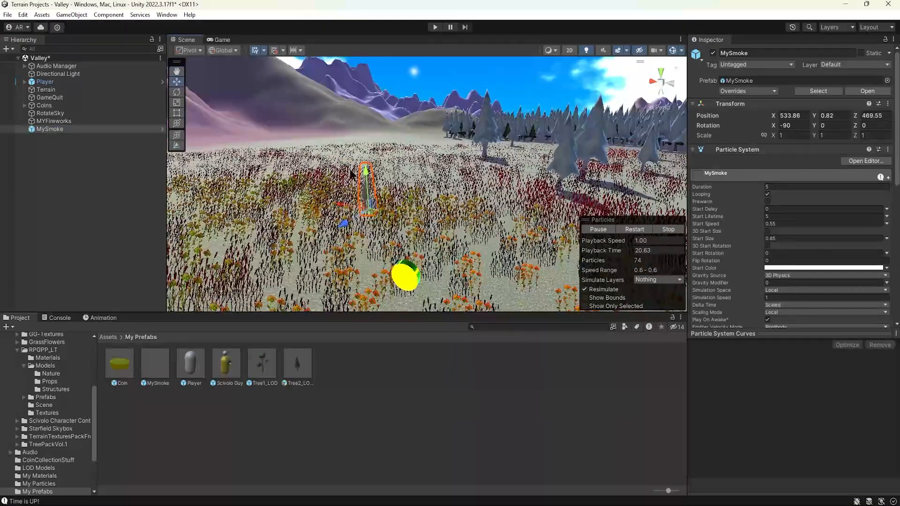
Set the Z rotation of MYFireworks to 0.
left_click(54, 121)
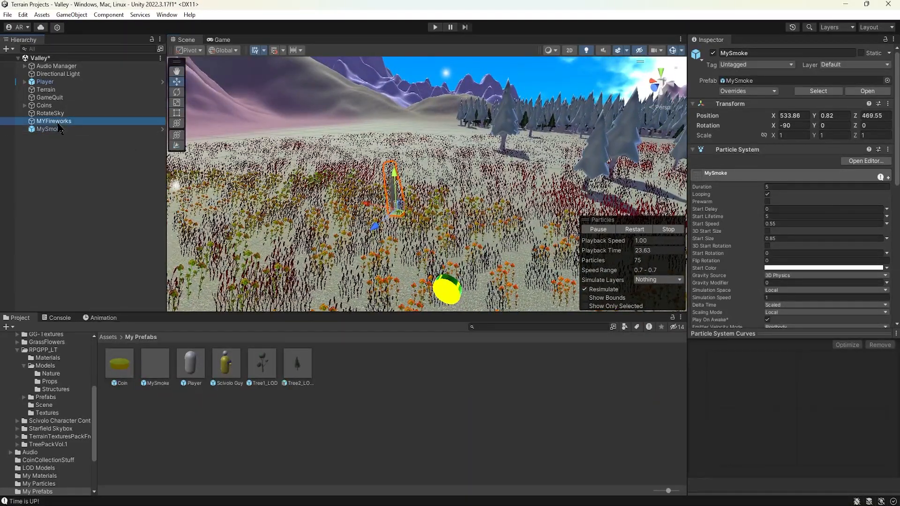
left_click(875, 101)
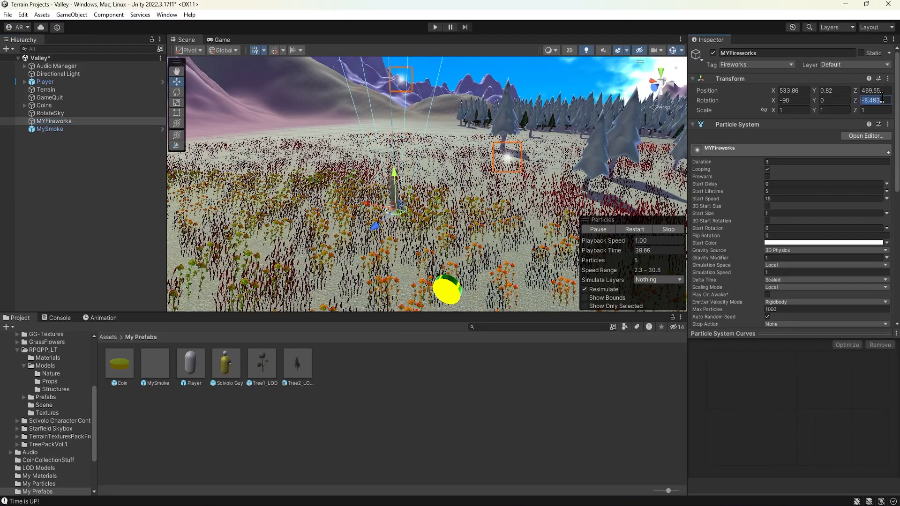
type("0")
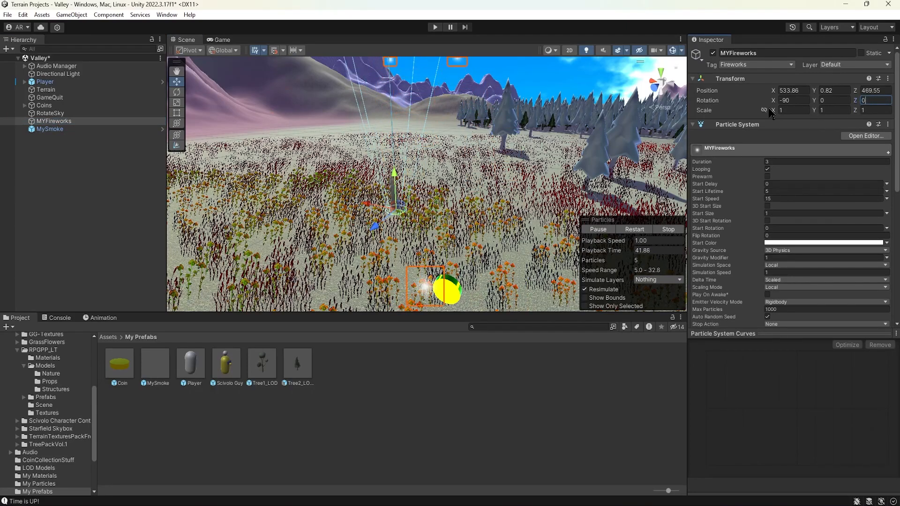
Make MySmoke a child of MYFireworks in the hierarchy, and collapse and select the parent object.
left_click(55, 130)
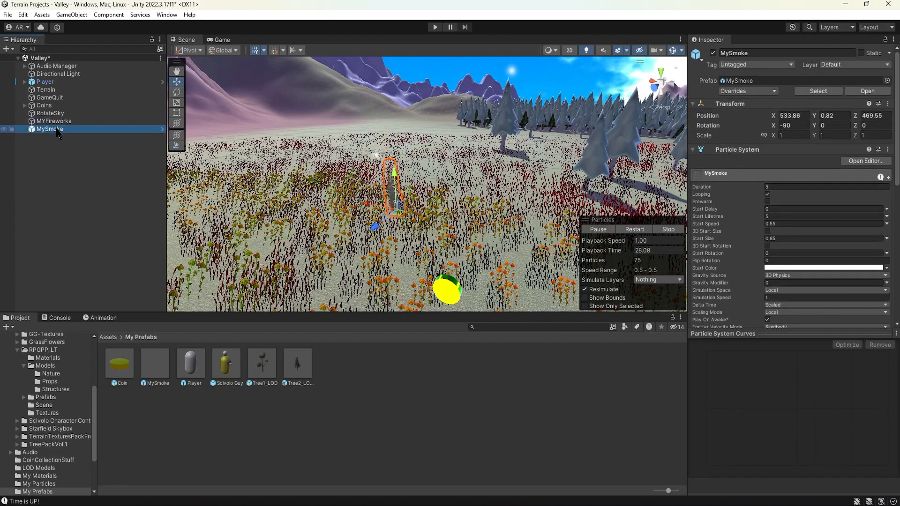
left_click_drag(53, 134, 56, 121)
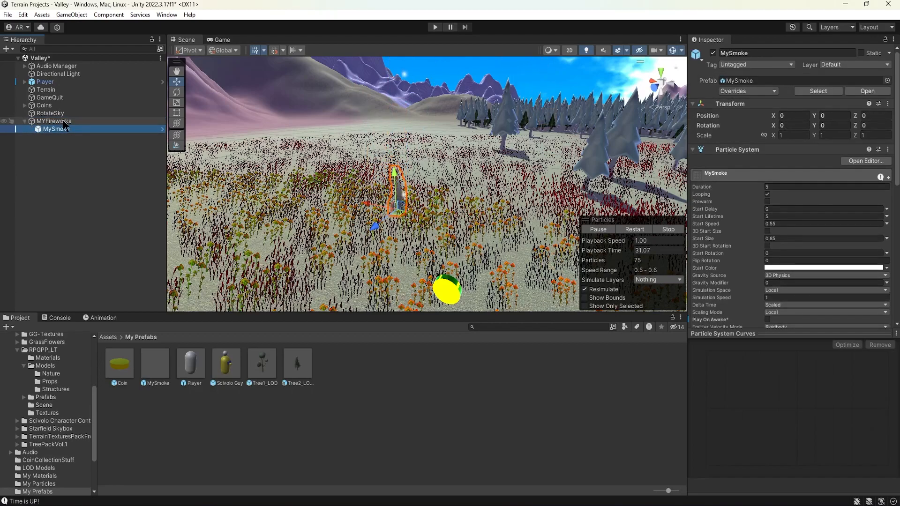
left_click(25, 121)
left_click(41, 122)
Turn off Looping for MYFireworks and enable its Sub Emitters module with MySmoke as the Birth emitter.
middle_click_drag(337, 187, 349, 188)
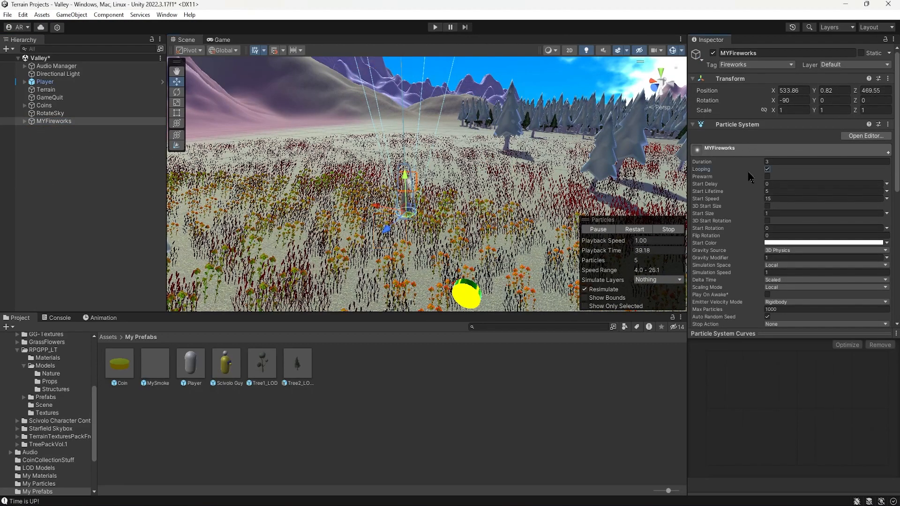
left_click(767, 169)
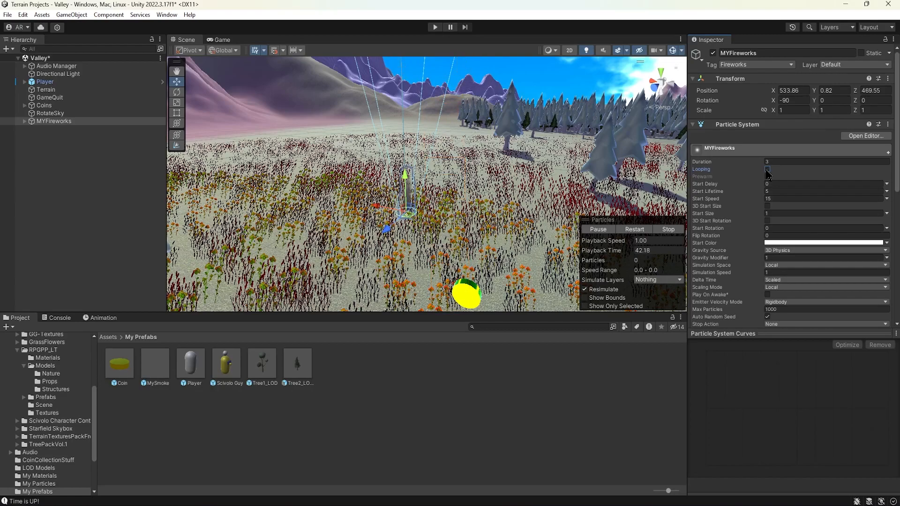
scroll(745, 197, "down", 10)
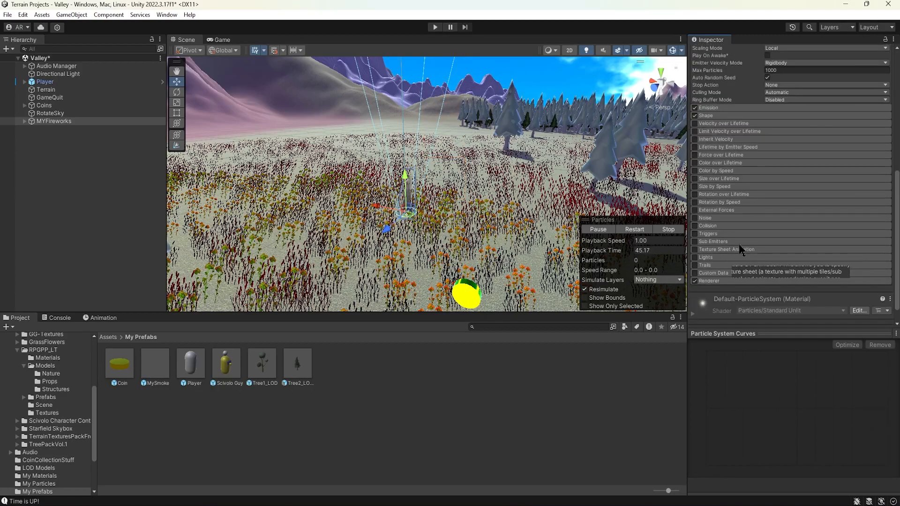
left_click(719, 242)
left_click(695, 241)
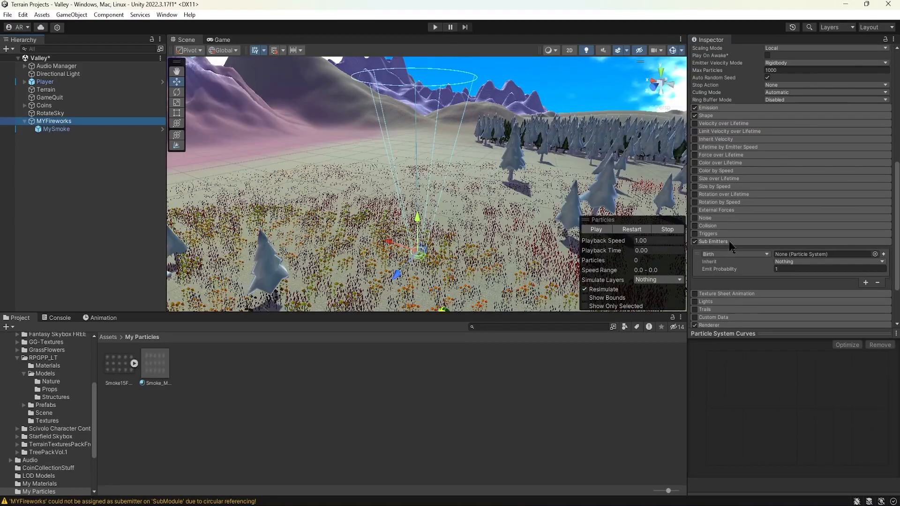
left_click_drag(56, 134, 816, 256)
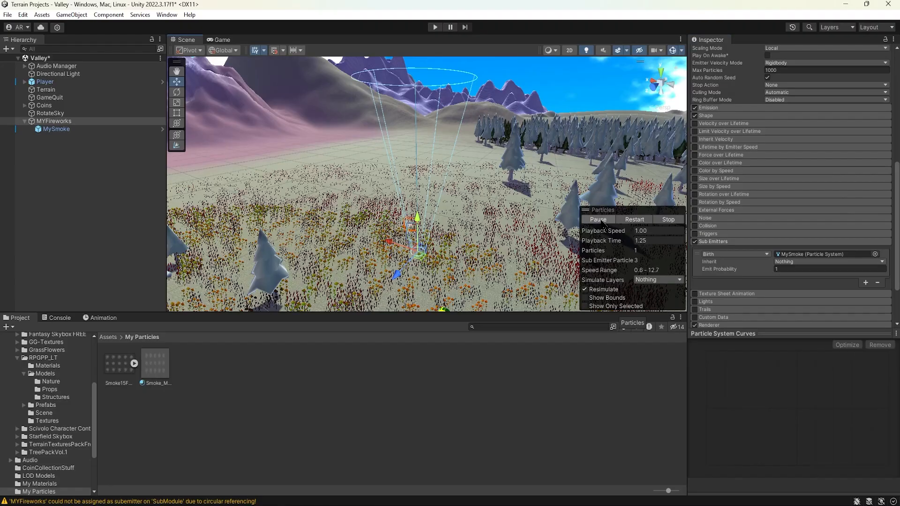
right_click_drag(440, 204, 505, 133)
Try different start sizes for the MySmoke particles and set Start Size to 1.
left_click(56, 129)
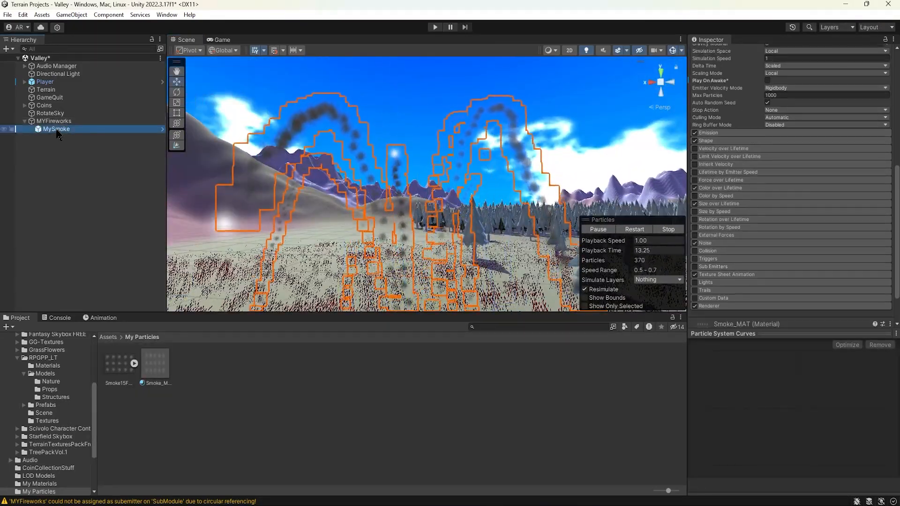
scroll(790, 160, "up", 6)
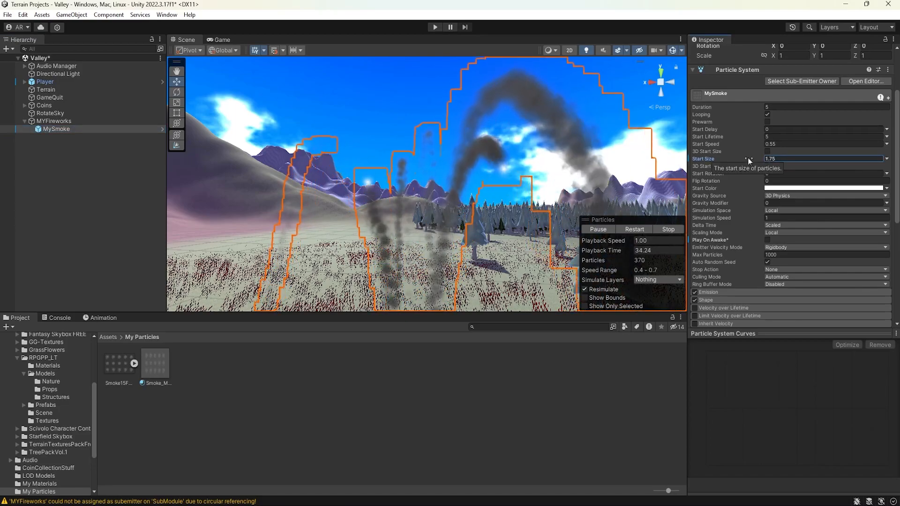
left_click_drag(479, 164, 457, 149, "alt")
left_click(704, 161)
left_click_drag(704, 161, 711, 162)
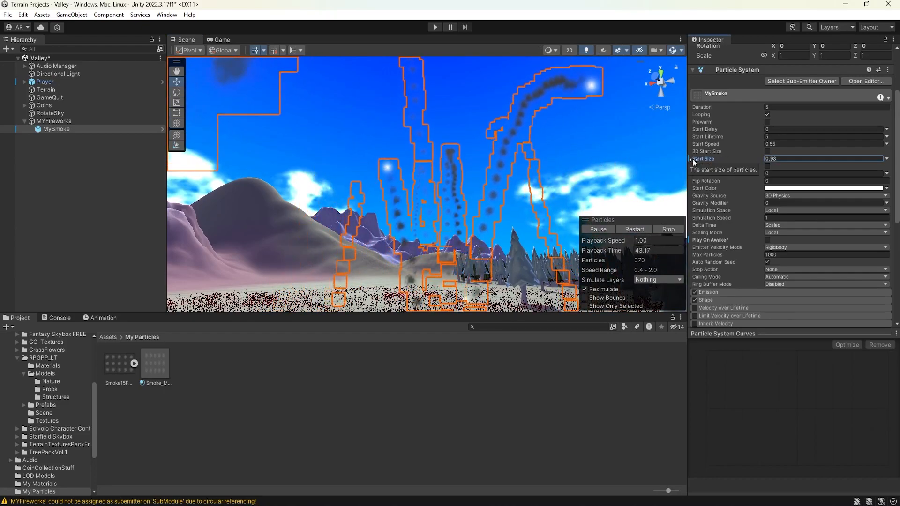
type("1")
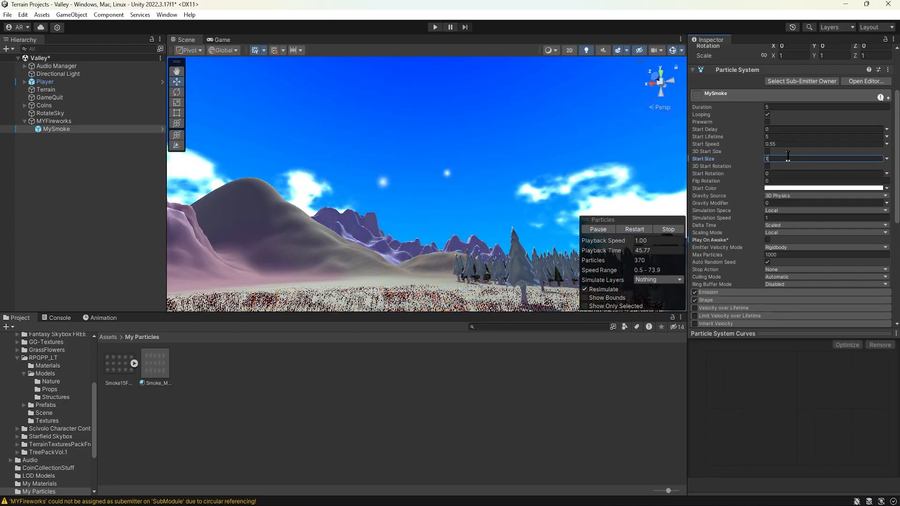
Try an emission Rate over Time of 20 for MySmoke, and set it to 25.
middle_click_drag(444, 178, 473, 148)
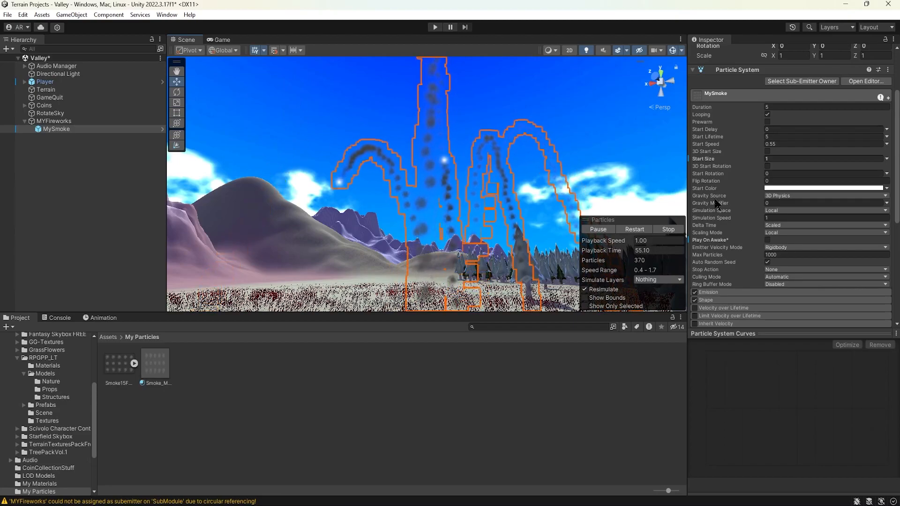
scroll(713, 207, "down", 3)
left_click(727, 239)
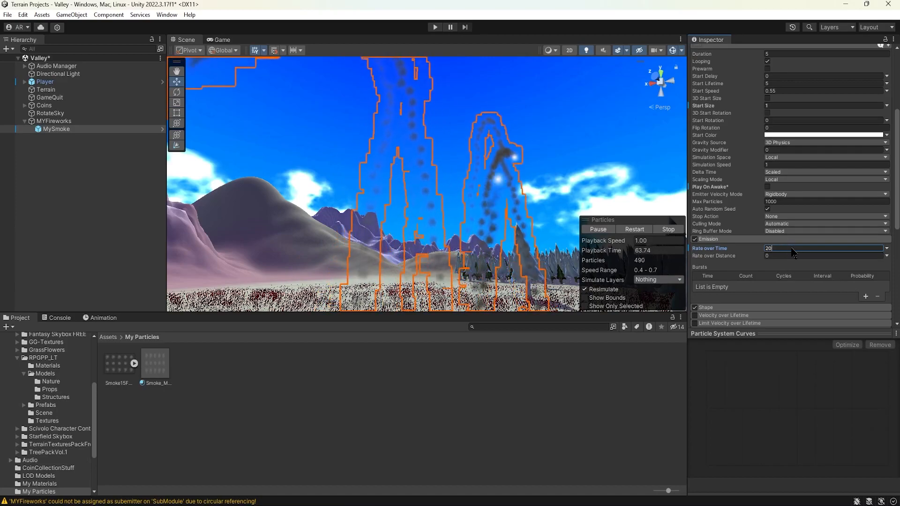
type("25")
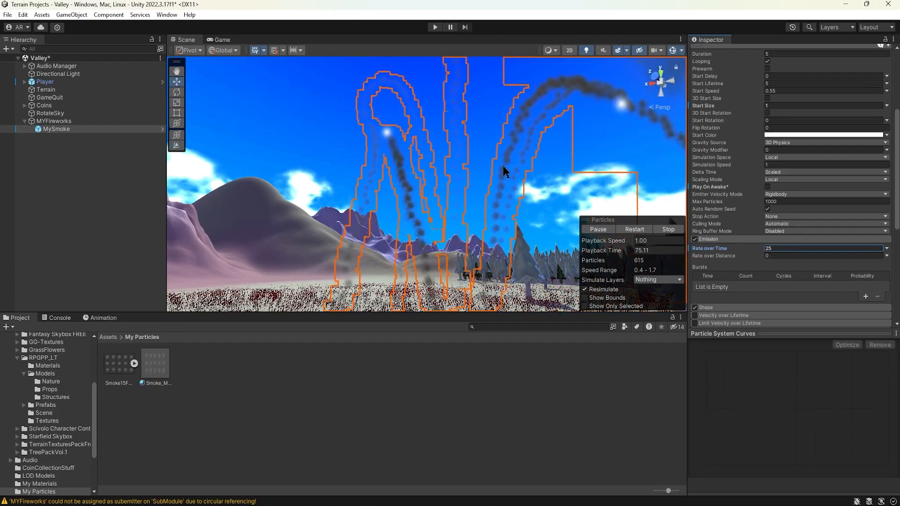
Return to the Assets folder and add a new Particle System at the root of the Valley scene.
left_click(110, 338)
left_click(301, 407)
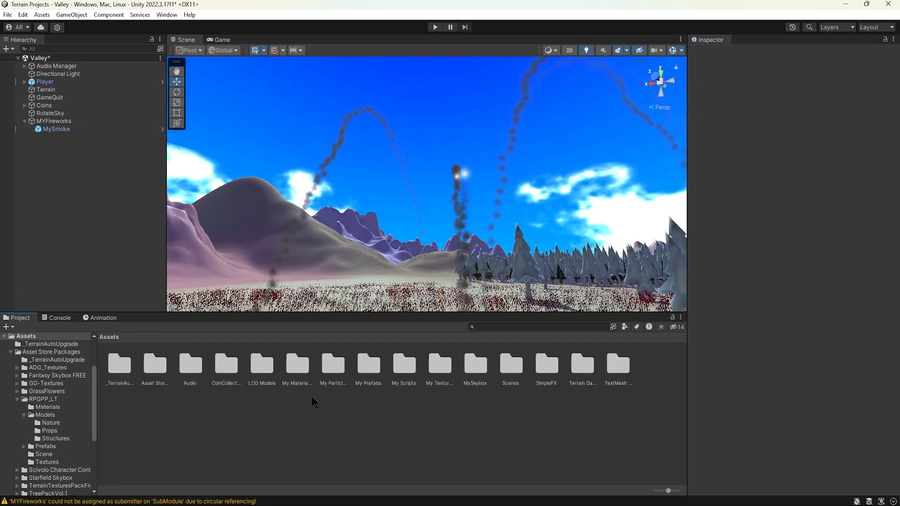
left_click(334, 364)
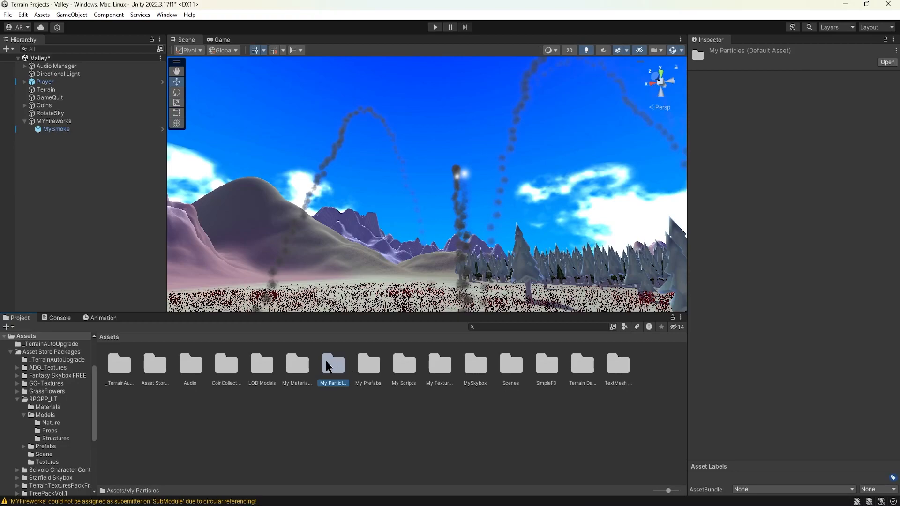
left_click(70, 15)
mouse_move(167, 75)
left_click(241, 70)
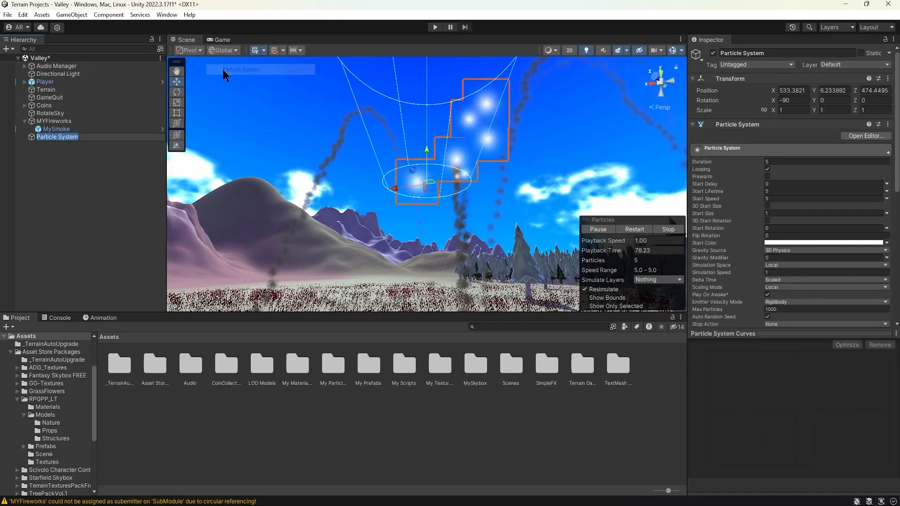
left_click(70, 174)
left_click(57, 136)
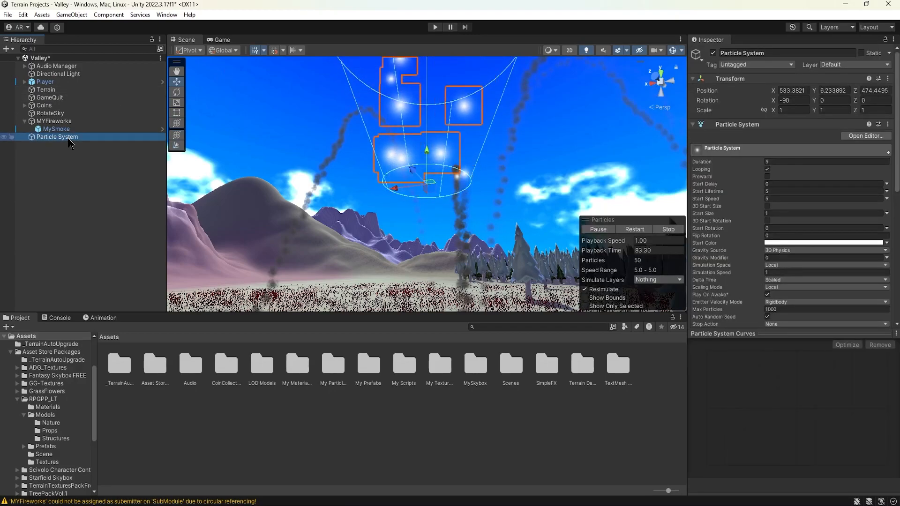
Change the new Particle System's emitter shape to Sphere.
left_click_drag(415, 205, 356, 279, "alt")
scroll(740, 236, "down", 7)
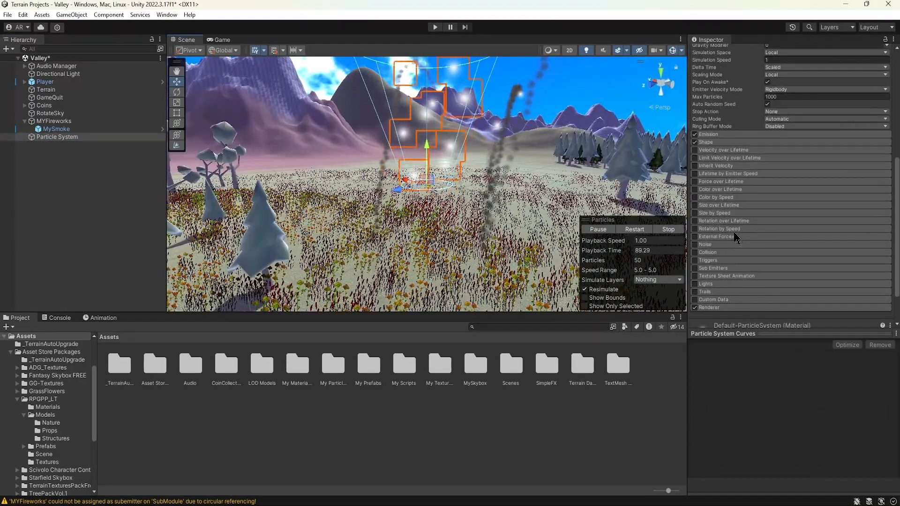
left_click(716, 143)
left_click(797, 151)
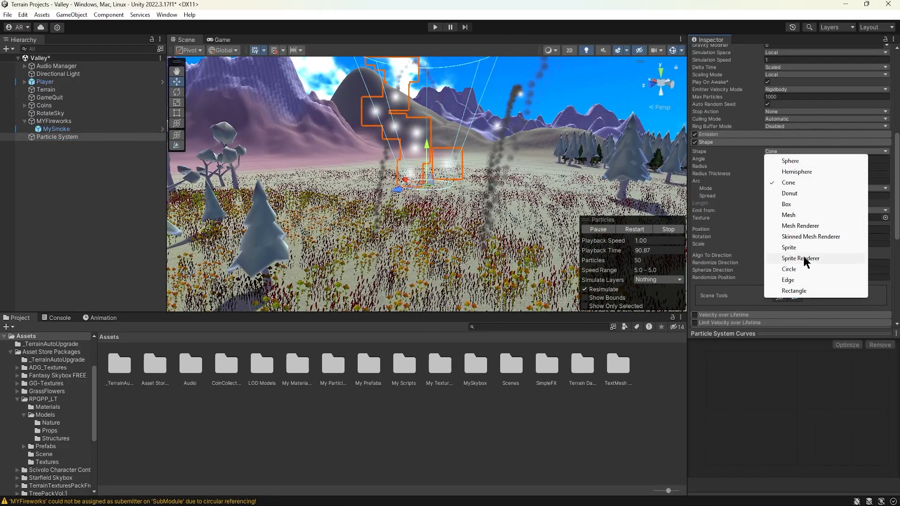
left_click(796, 161)
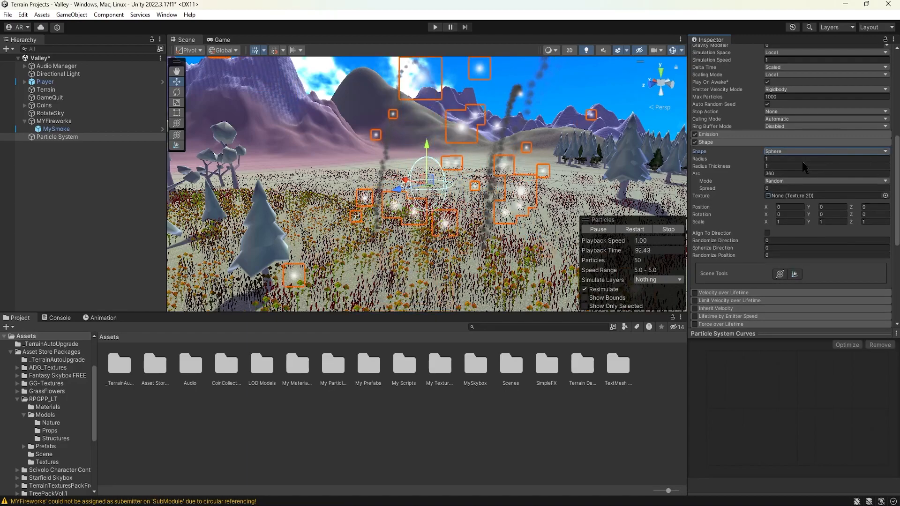
Set the new Particle System's Duration to 0.25 and Start Speed to 20, with Play On Awake and Looping turned off.
scroll(797, 155, "up", 5)
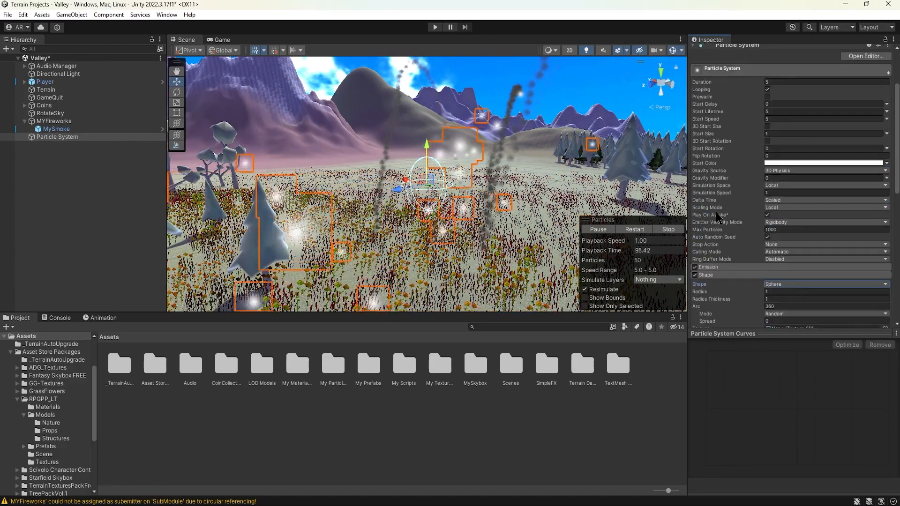
left_click(779, 82)
type(".25")
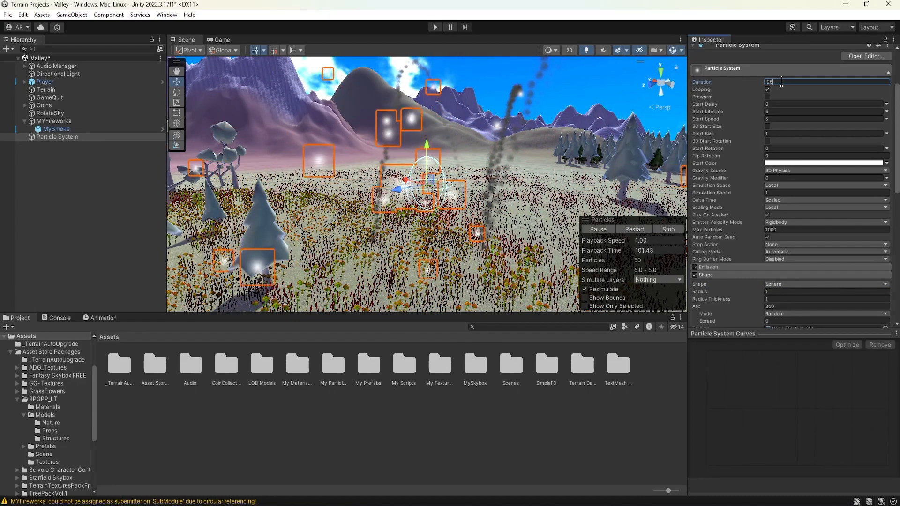
left_click(781, 118)
type("20")
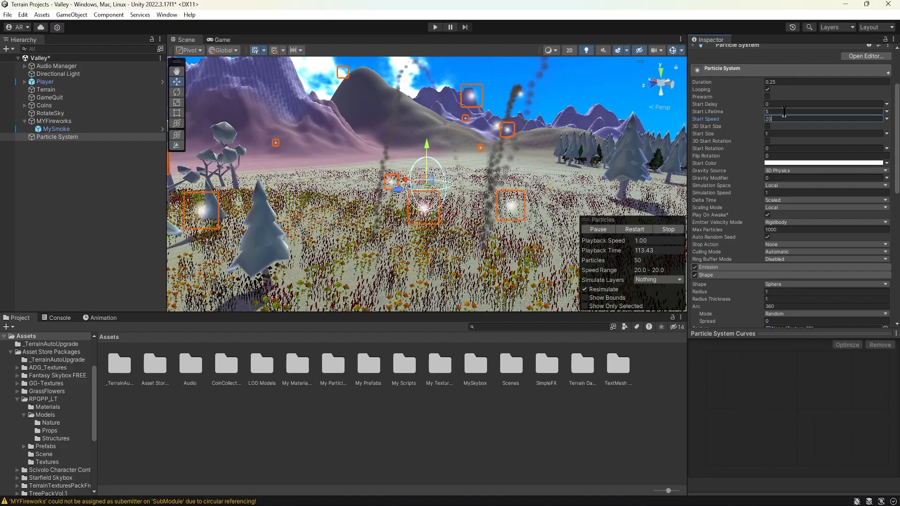
left_click(767, 215)
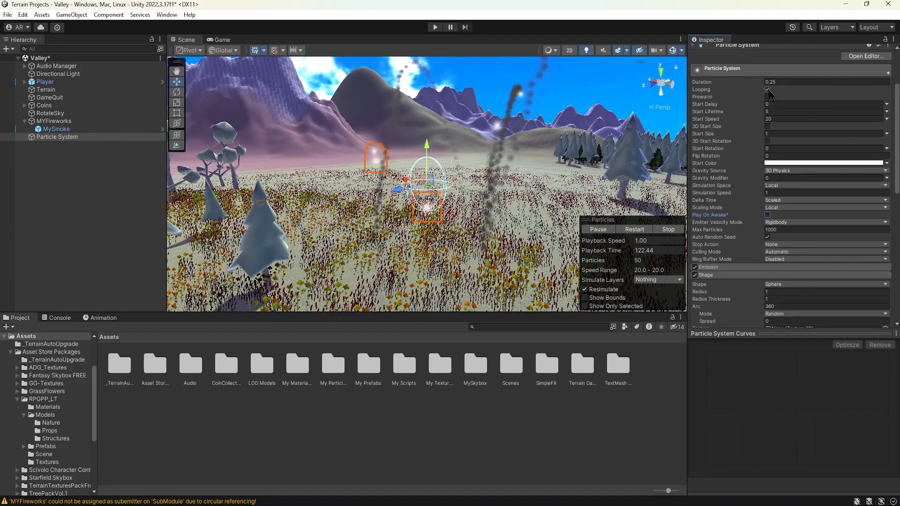
left_click(768, 90)
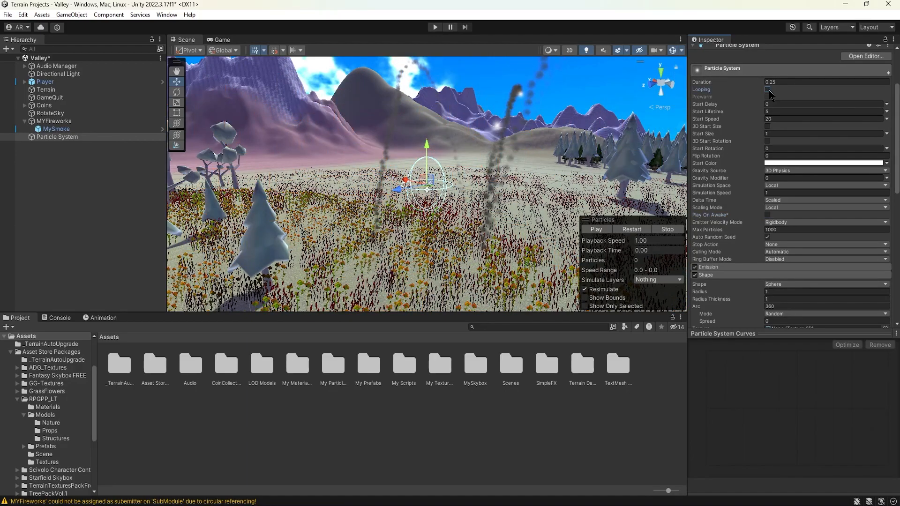
Try an emission Rate over Time of 200 for the new Particle System, reduce it to 100, and replay the effect.
scroll(764, 122, "down", 5)
left_click(755, 134)
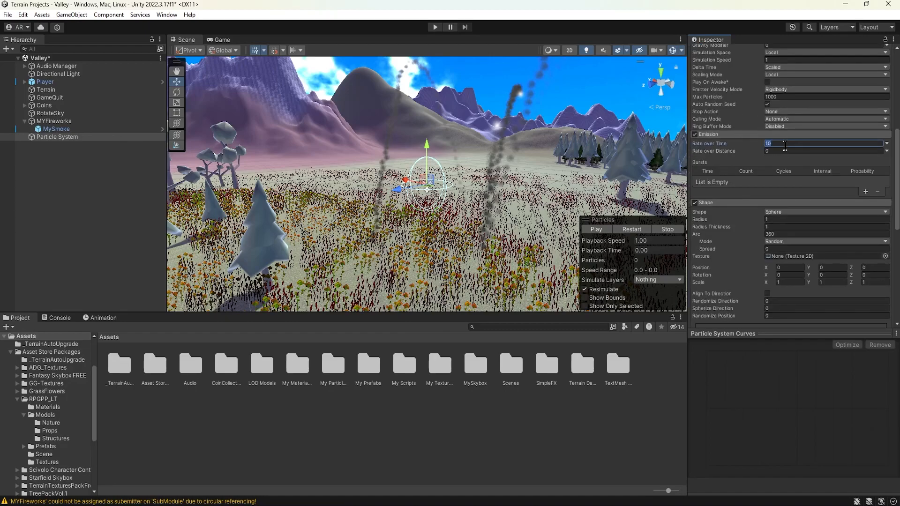
left_click(608, 230)
left_click(632, 230)
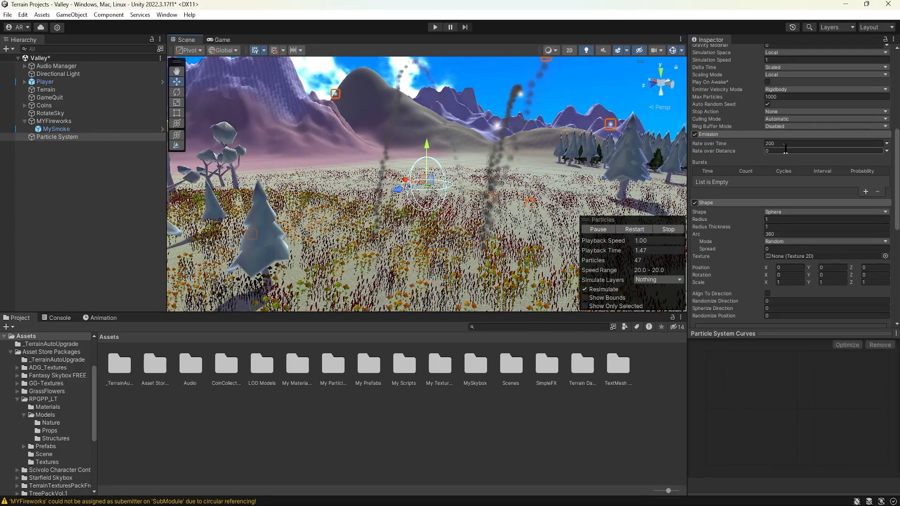
left_click(636, 229)
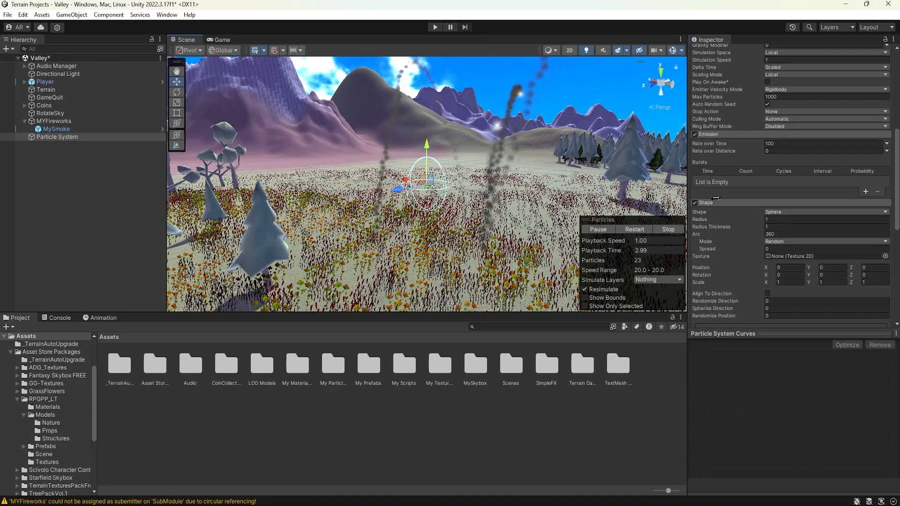
Set the new Particle System's Gravity Modifier to 2 and replay the burst.
scroll(742, 200, "up", 8)
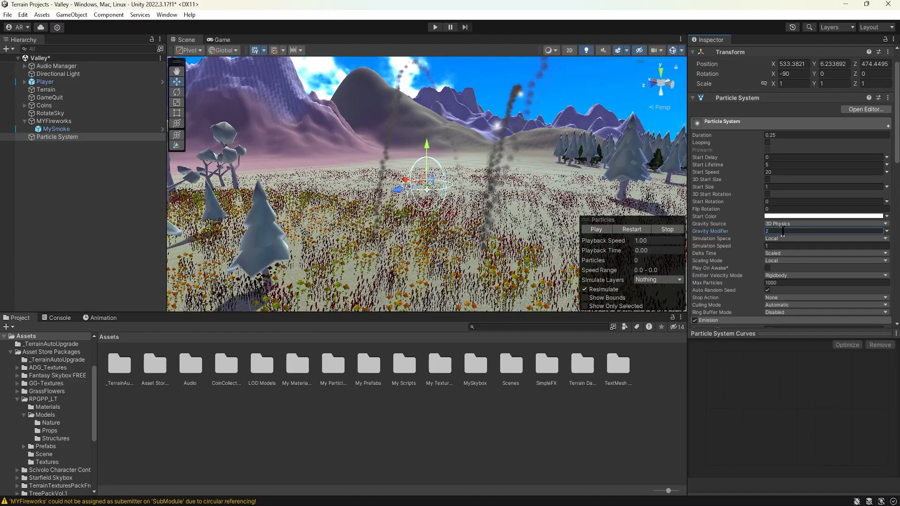
left_click(637, 232)
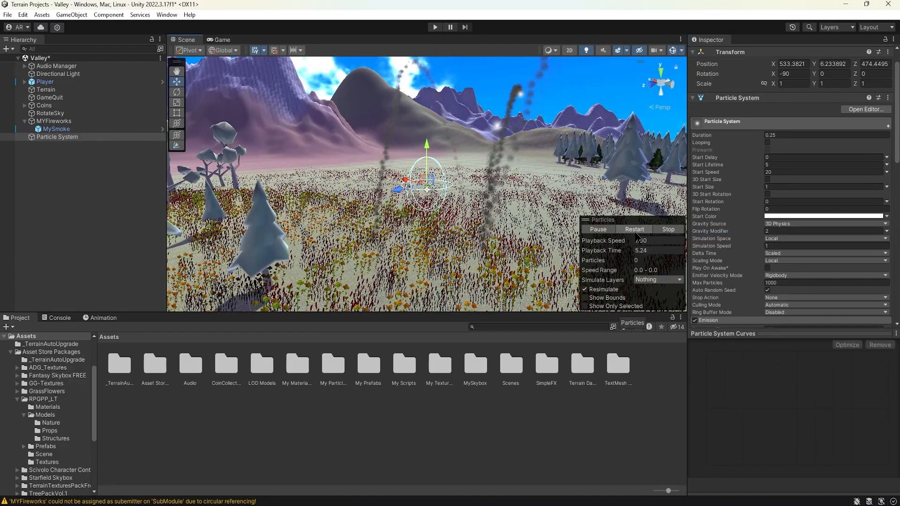
scroll(727, 255, "down", 15)
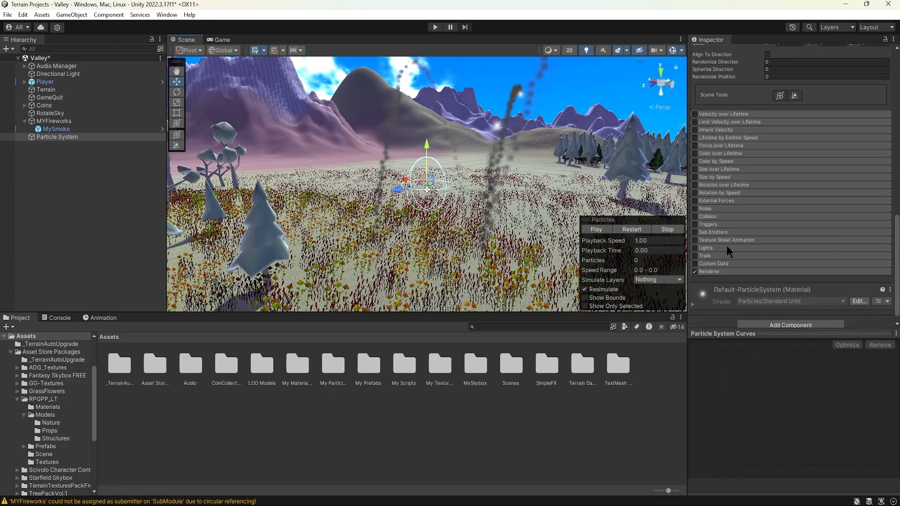
Enable the Trails module on the new Particle System and keep its Mode at Particles.
left_click(702, 256)
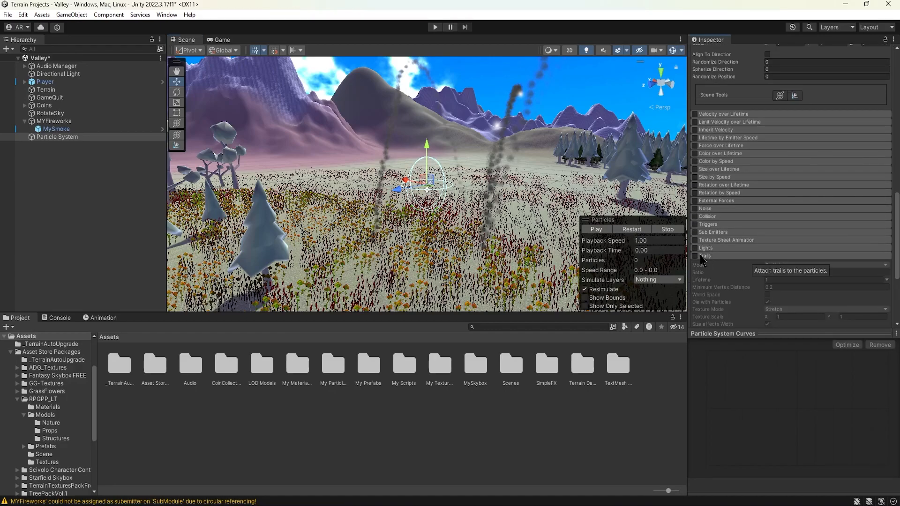
left_click(696, 256)
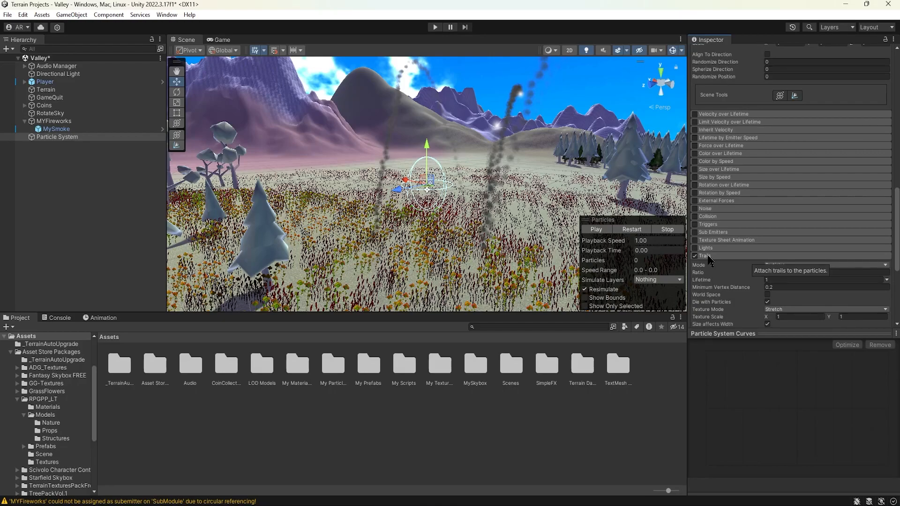
scroll(712, 272, "down", 5)
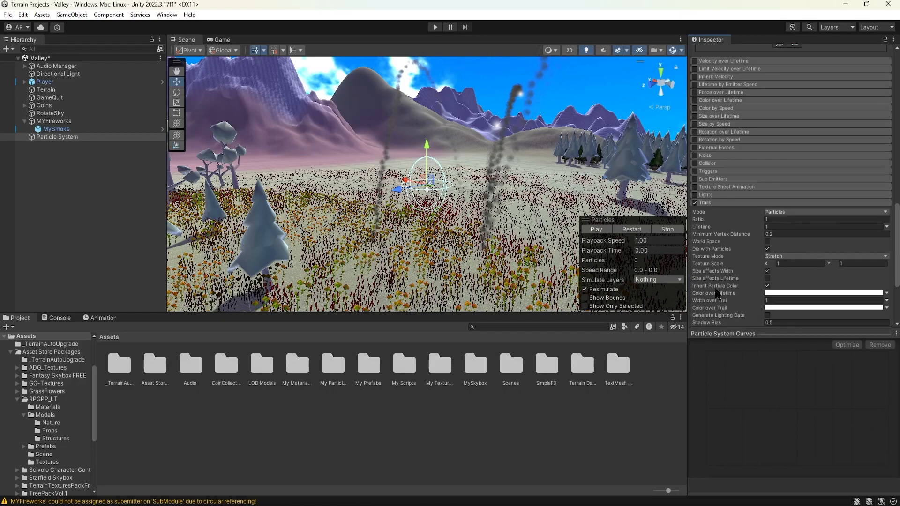
left_click(774, 159)
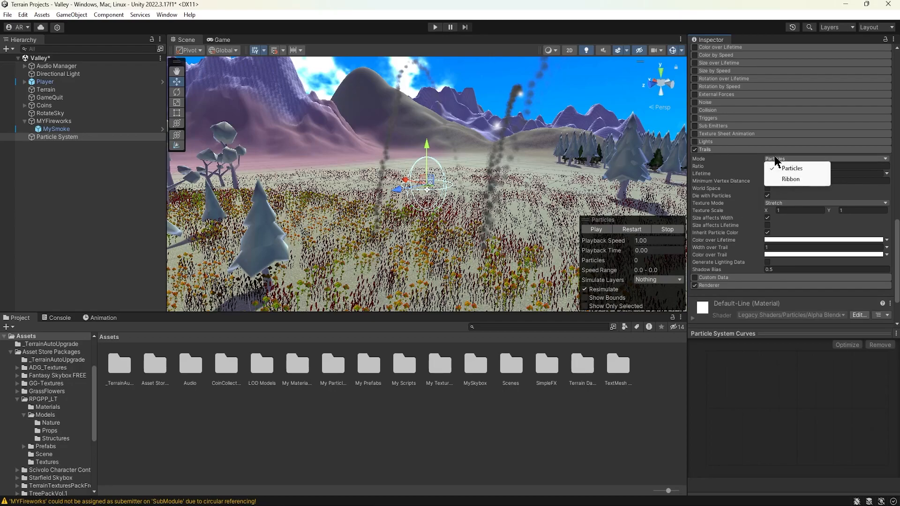
left_click(792, 168)
scroll(779, 154, "down", 1)
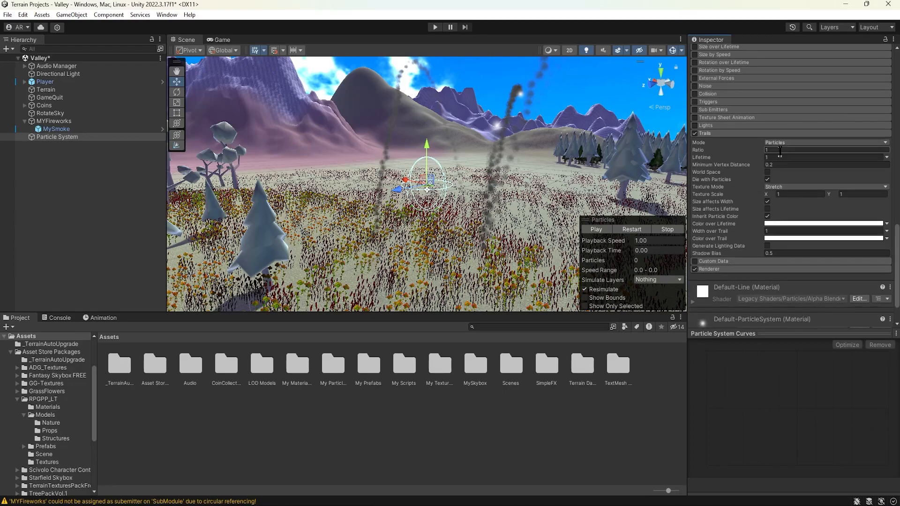
Make the trails' Color over Lifetime gradient start with red.
left_click(787, 224)
left_click(889, 216)
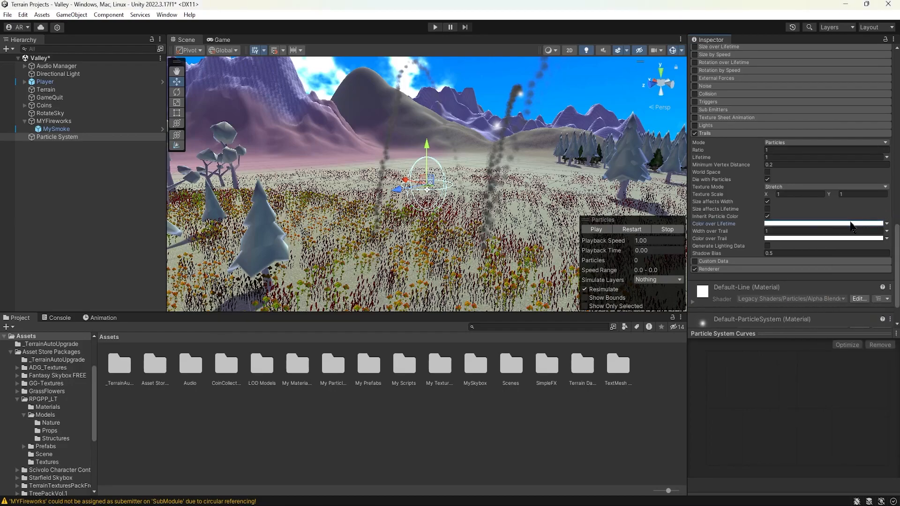
left_click(886, 224)
left_click(840, 240)
left_click(824, 224)
left_click(766, 235)
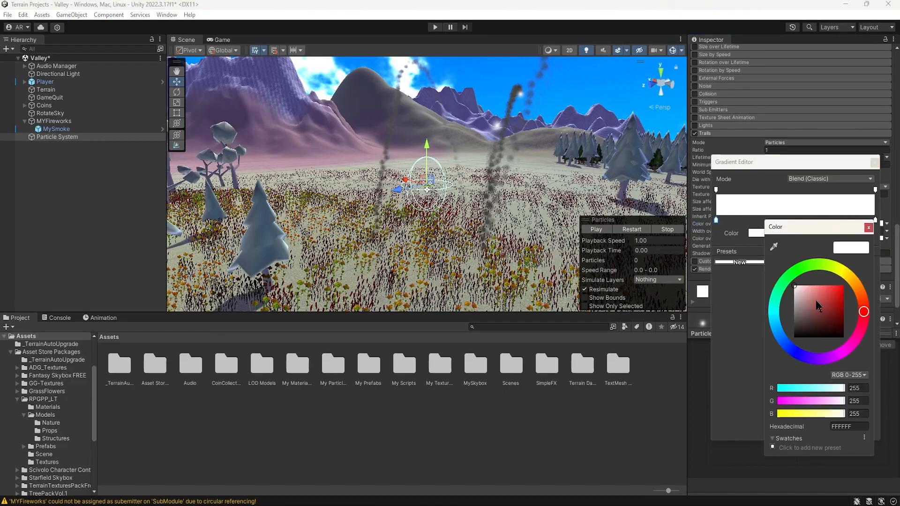
left_click_drag(816, 300, 849, 292)
left_click(869, 228)
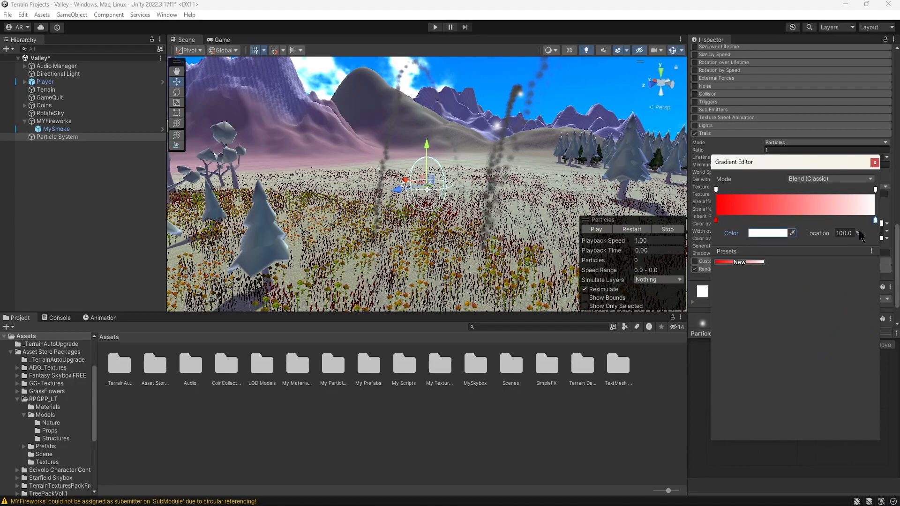
Set the end of the trails' Color over Lifetime gradient to cyan with an alpha of 57, and replay the burst.
left_click(775, 233)
left_click(787, 304)
left_click_drag(817, 312, 860, 277)
left_click(880, 225)
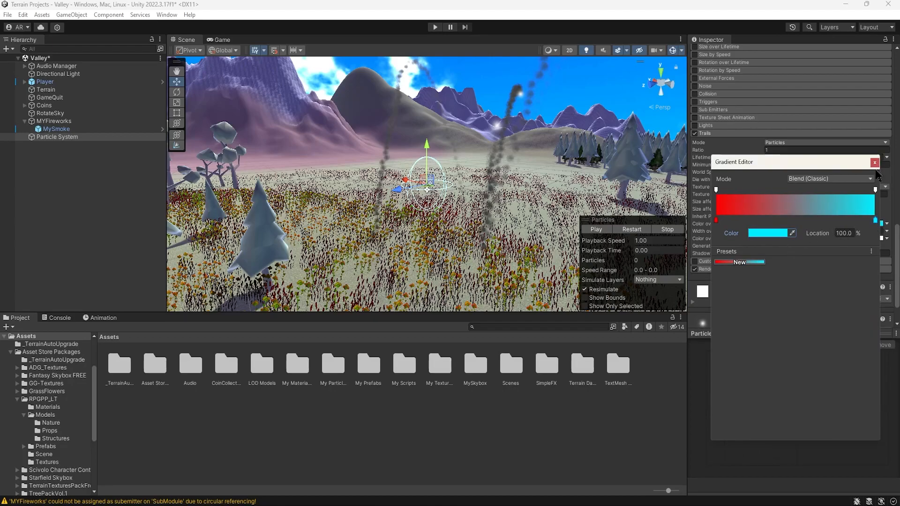
left_click_drag(775, 233, 757, 234)
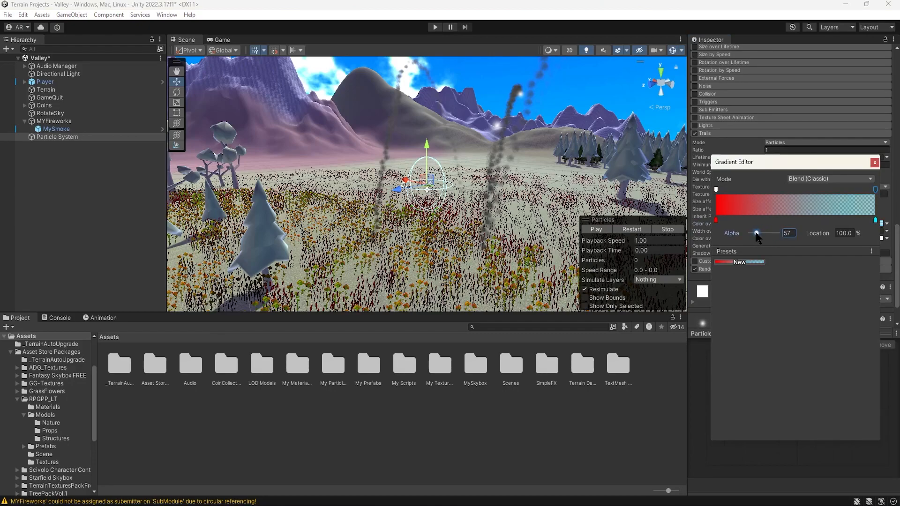
left_click(875, 162)
left_click(645, 230)
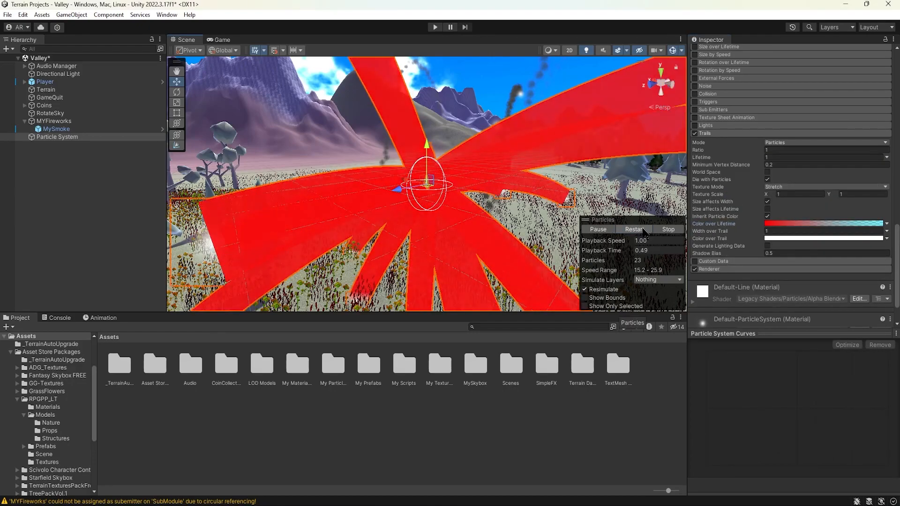
Readjust the end transparency of the trails' Color over Lifetime gradient, replay the burst and stop it.
left_click(838, 223)
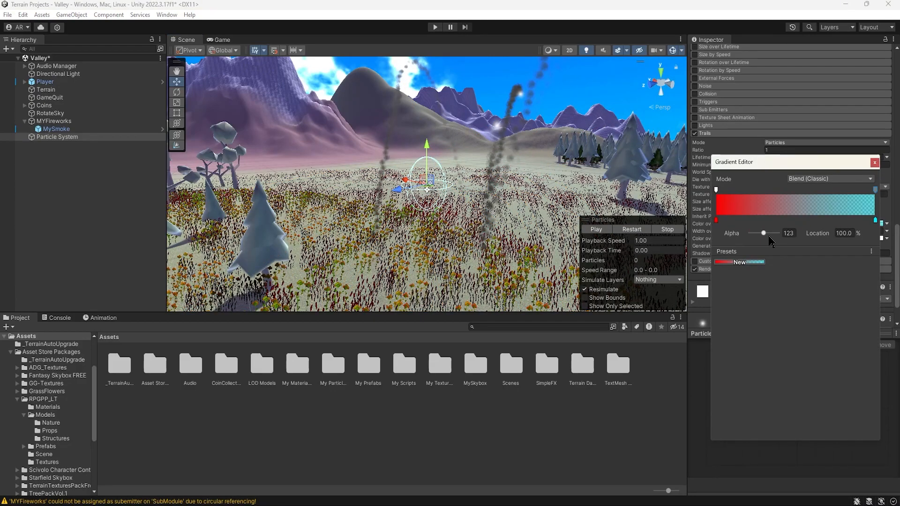
left_click(874, 164)
left_click(637, 230)
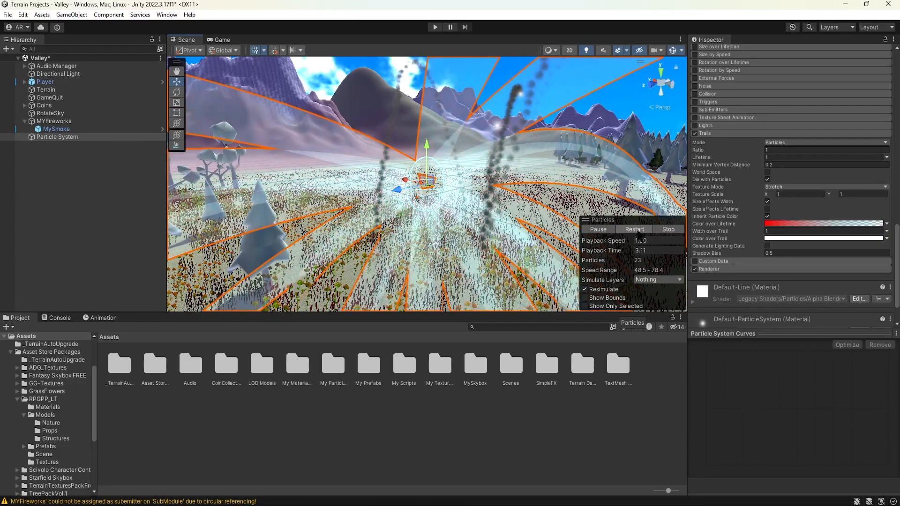
left_click(667, 229)
Set the new Particle System's Start Color to bright green and replay the burst.
scroll(749, 187, "up", 5)
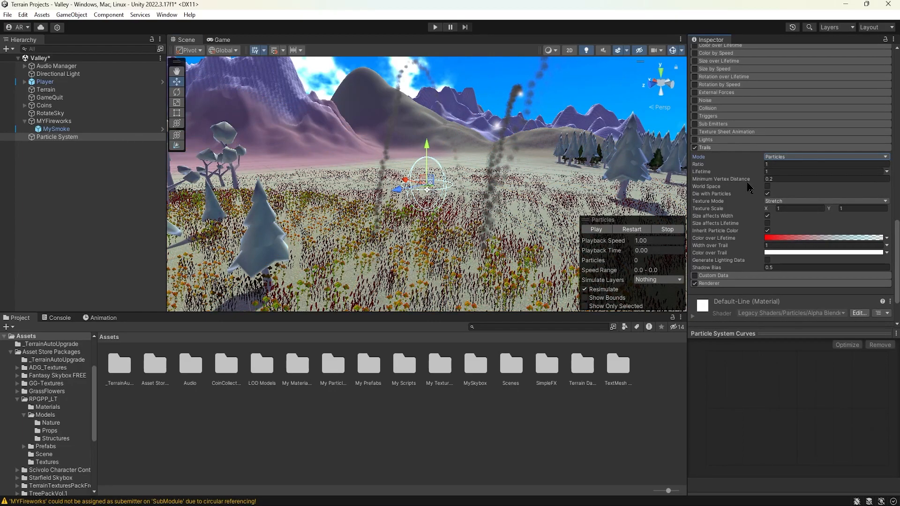
scroll(750, 197, "up", 10)
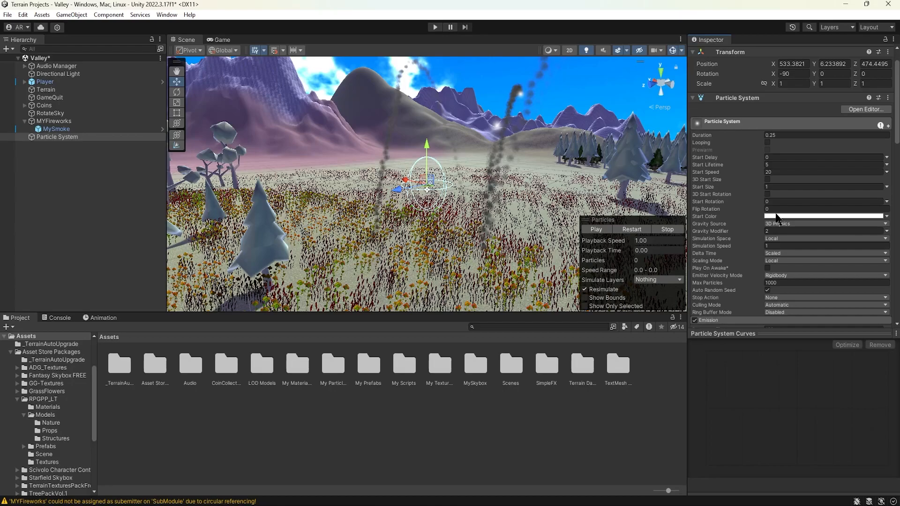
left_click(777, 217)
left_click(800, 256)
left_click(882, 207)
left_click(635, 229)
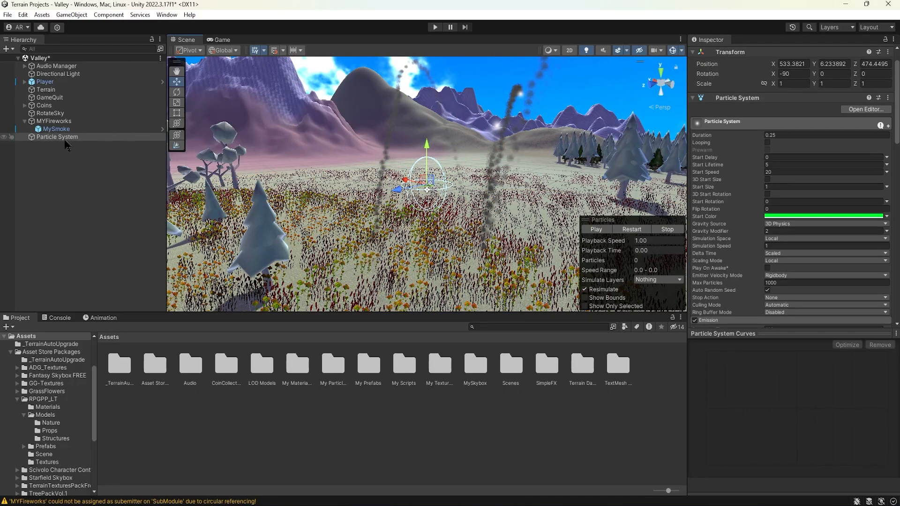
Rename the new Particle System as Fireworks Burst and copy the position of MYFireworks onto it.
scroll(693, 144, "up", 2)
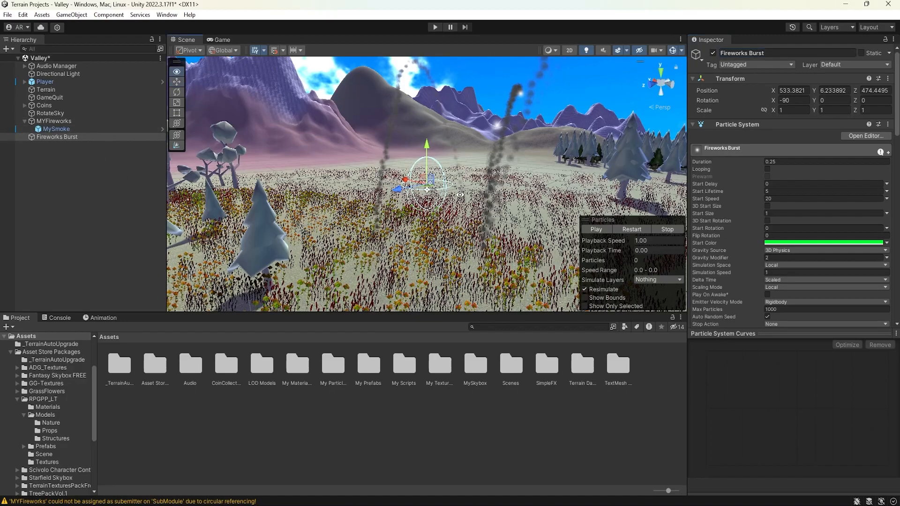
left_click(104, 123)
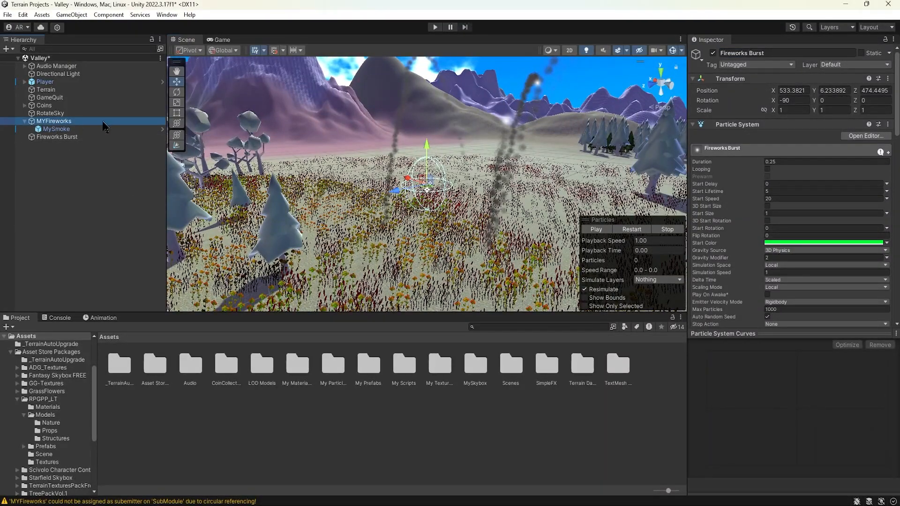
left_click(887, 79)
mouse_move(834, 164)
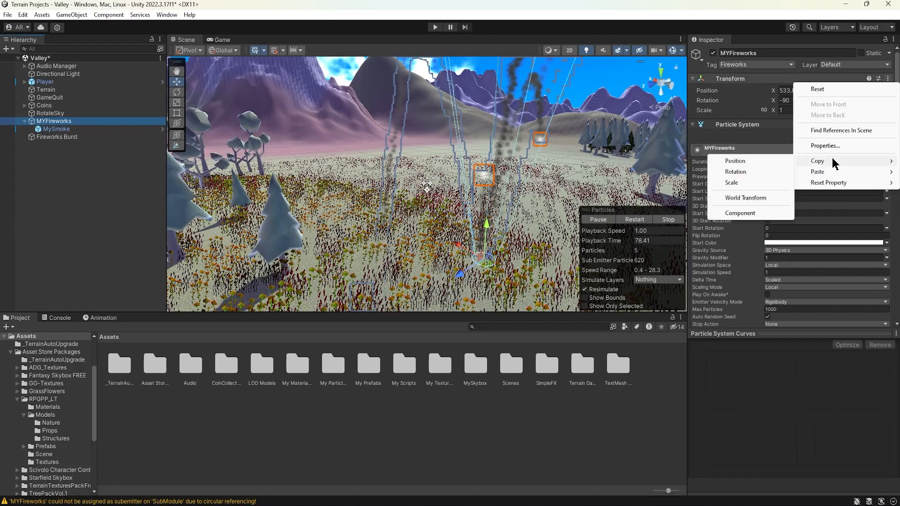
left_click(734, 161)
double_click(56, 137)
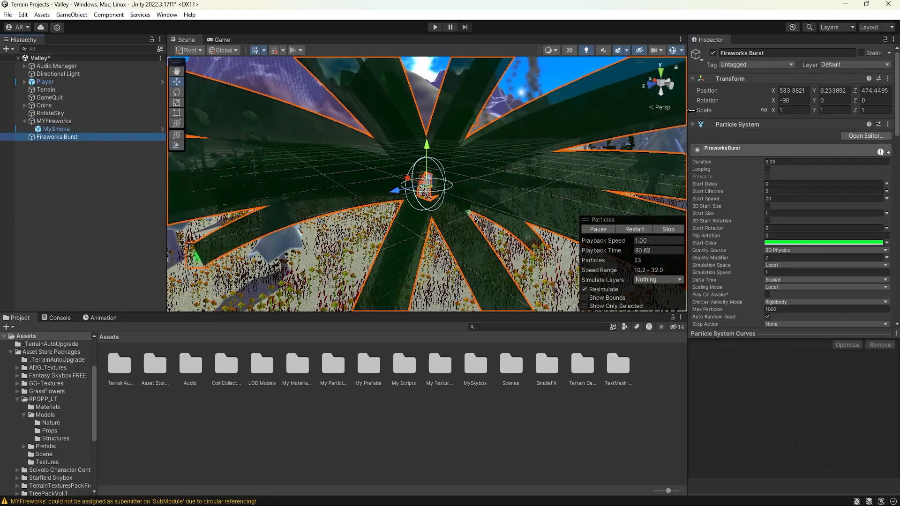
left_click(887, 79)
mouse_move(790, 171)
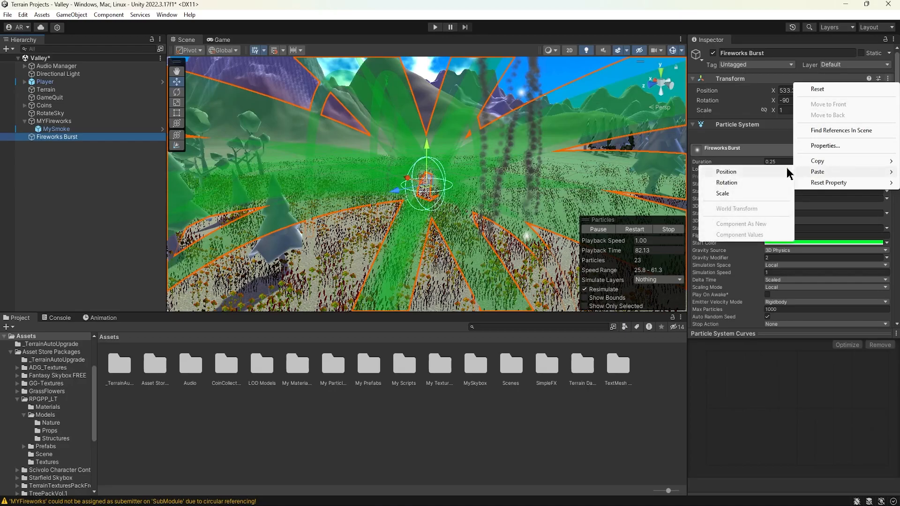
left_click(750, 172)
Make Fireworks Burst a child of MYFireworks.
left_click_drag(557, 161, 532, 163, "alt")
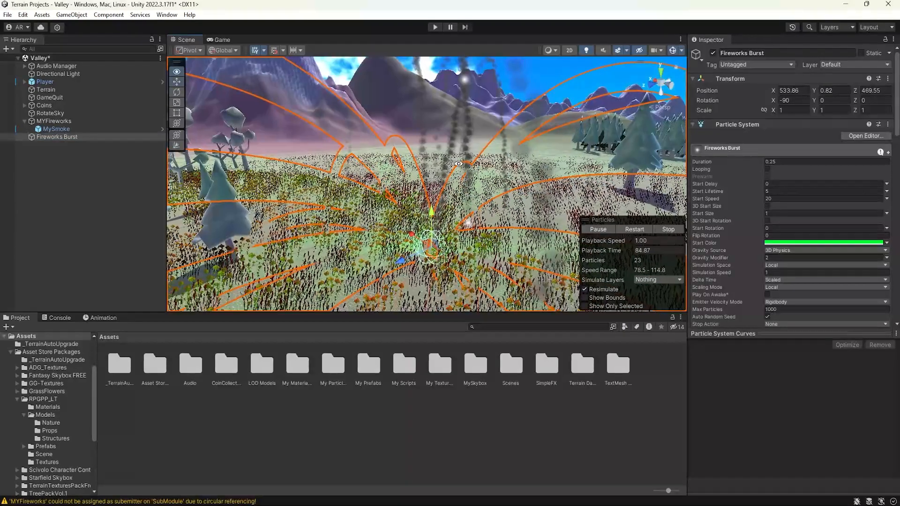
left_click_drag(63, 123, 63, 122)
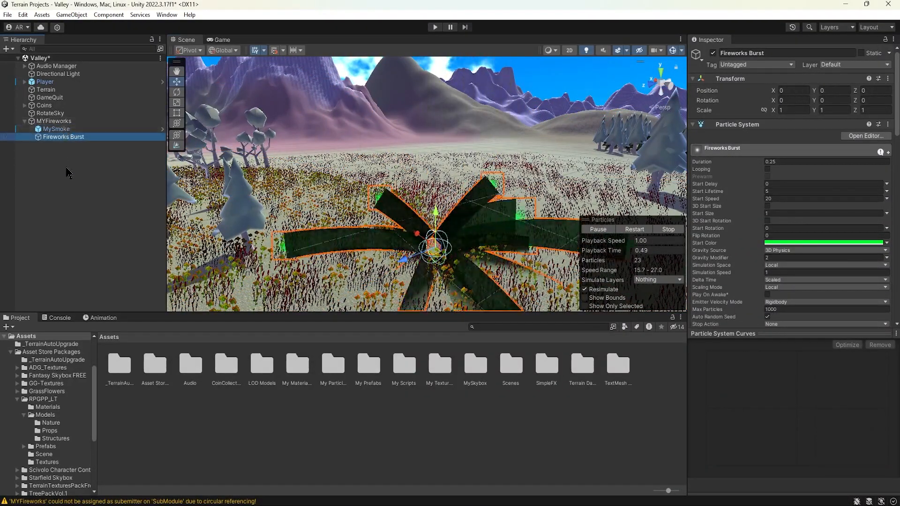
left_click_drag(362, 205, 424, 162, "alt")
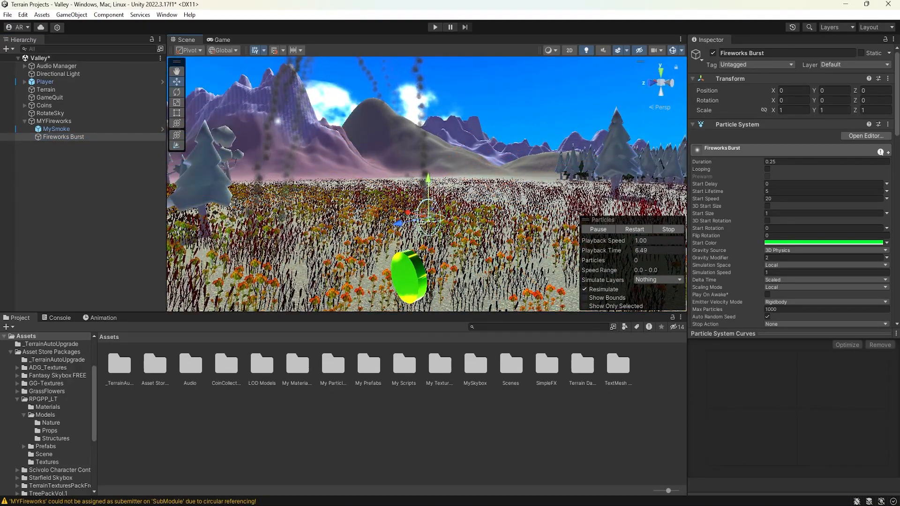
Add Fireworks Burst as a second sub-emitter of MYFireworks, triggered on Death.
left_click(54, 121)
scroll(729, 242, "down", 5)
scroll(740, 240, "down", 3)
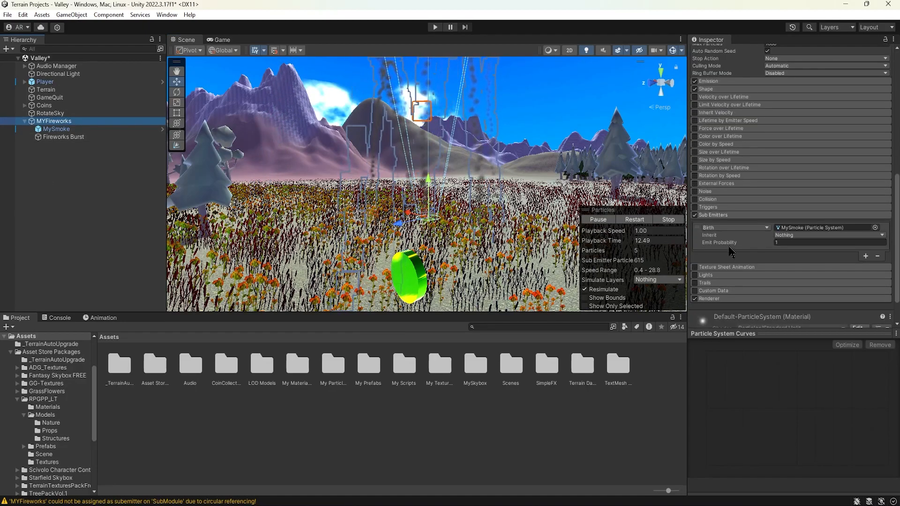
left_click(866, 229)
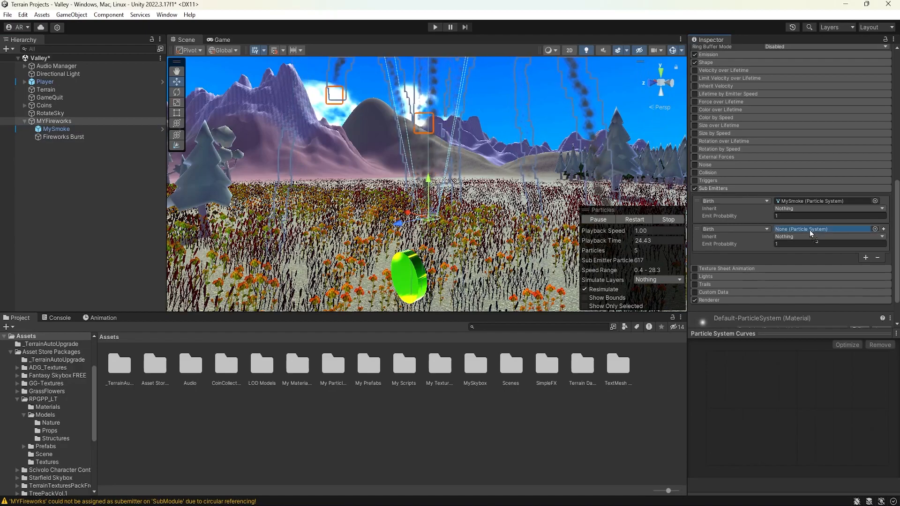
left_click_drag(809, 230, 808, 231)
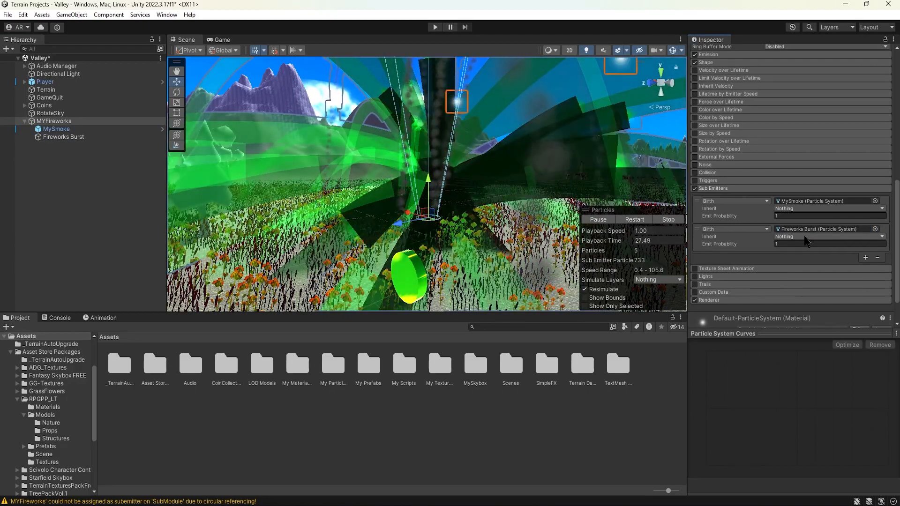
left_click(750, 229)
left_click(735, 261)
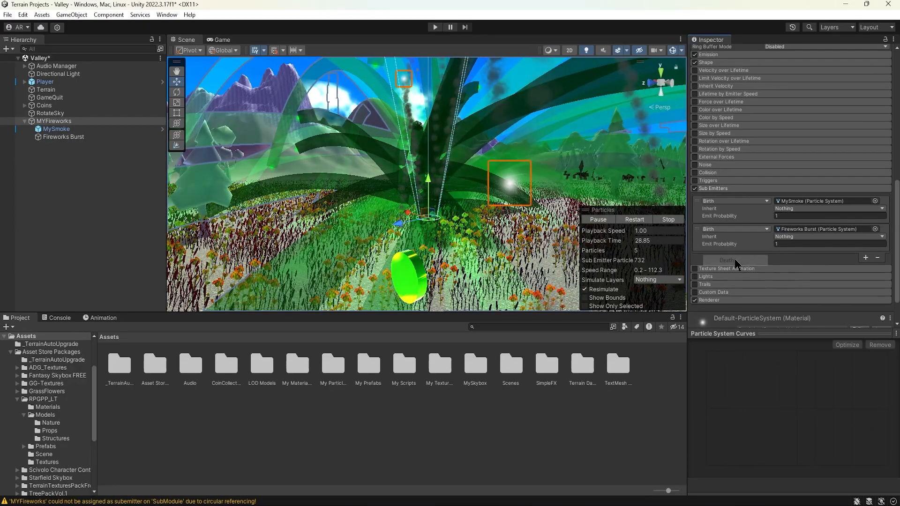
scroll(467, 147, "down", 5)
right_click_drag(457, 202, 447, 188)
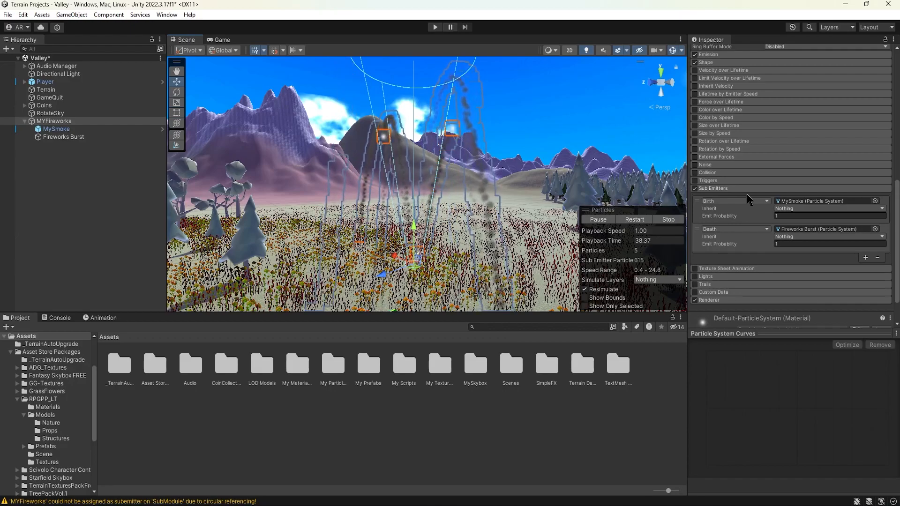
Set the Start Lifetime of MYFireworks to 3 and its Start Speed to 25.
scroll(749, 201, "up", 8)
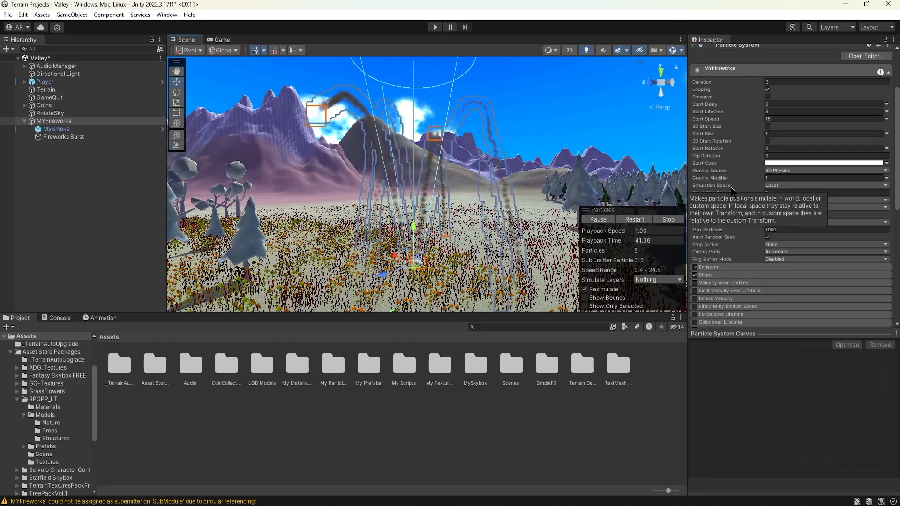
type("3")
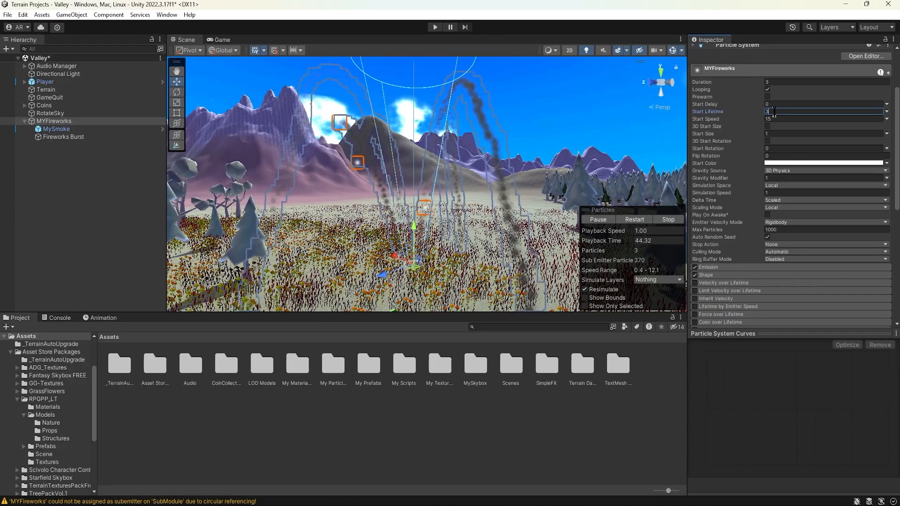
left_click(780, 119)
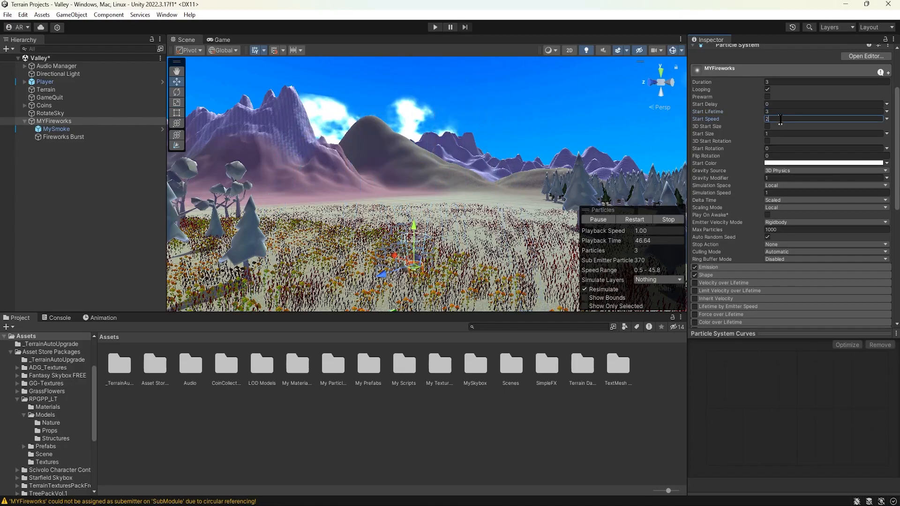
right_click_drag(381, 146, 374, 139)
right_click_drag(391, 214, 387, 173)
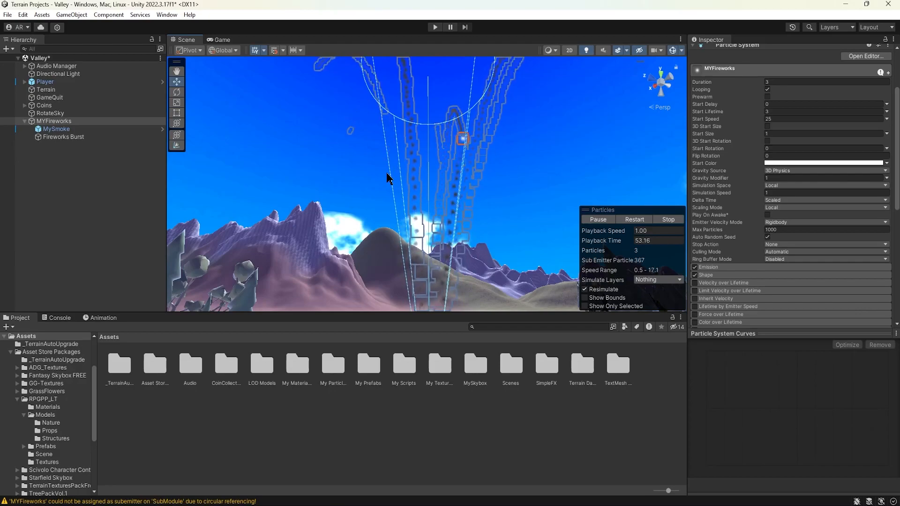
Add a burst entry to the Emission settings of Fireworks Burst.
left_click(55, 138)
scroll(720, 234, "down", 6)
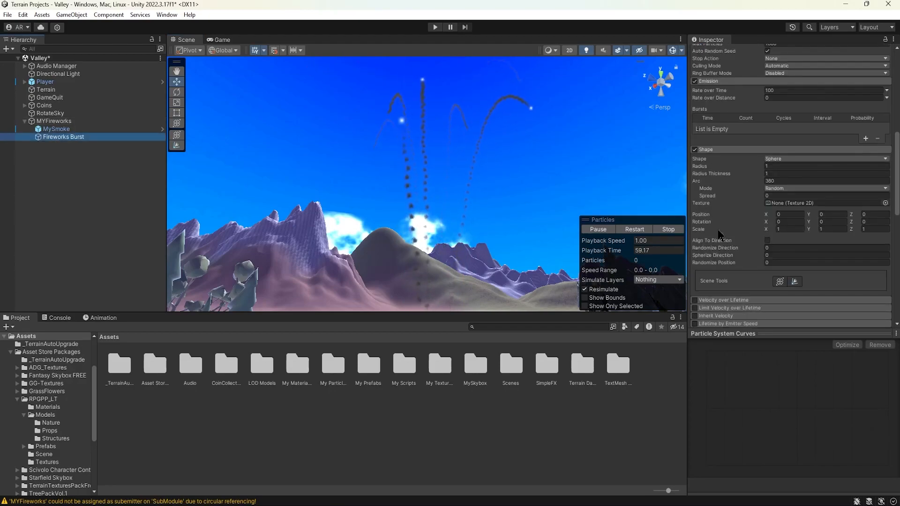
scroll(720, 234, "up", 3)
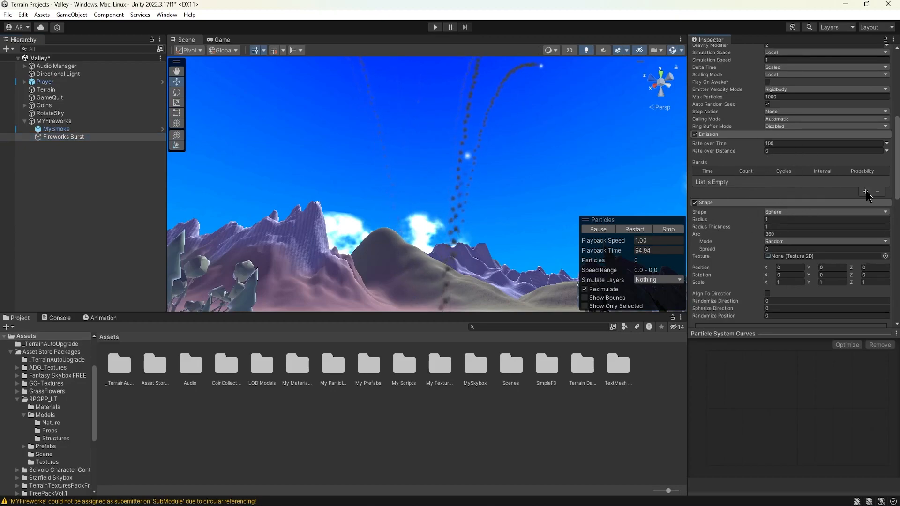
left_click(866, 191)
middle_click_drag(522, 131, 492, 199)
scroll(492, 199, "down", 5)
middle_click_drag(448, 141, 439, 217)
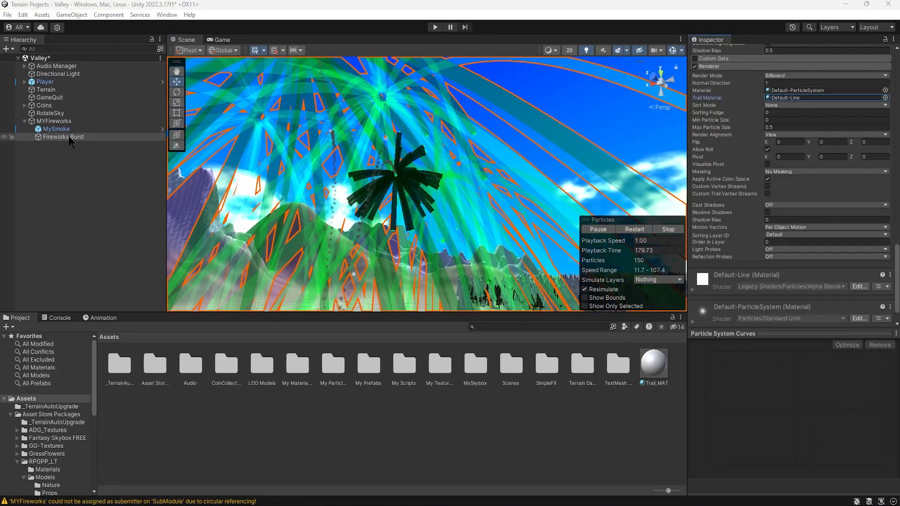
Set the Trail Material of Fireworks Burst to Default-ParticleSystem.
left_click(66, 137)
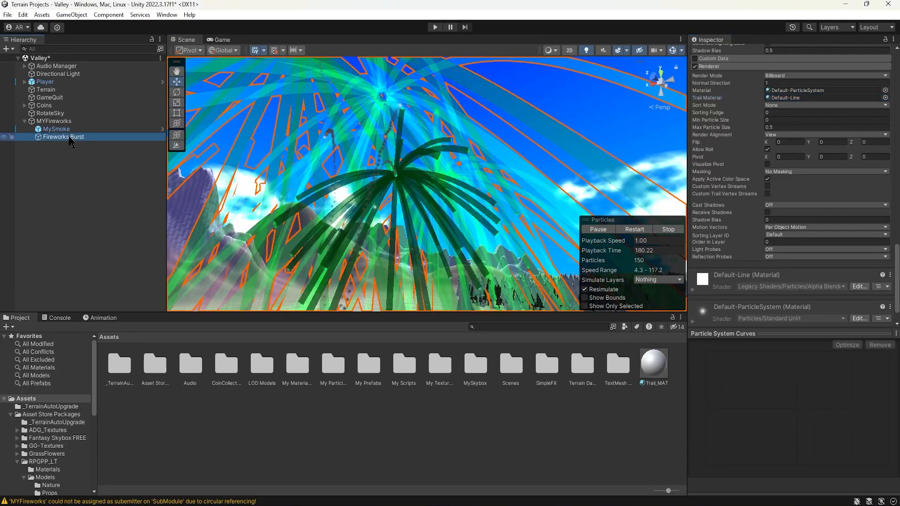
scroll(738, 213, "down", 2)
scroll(738, 213, "up", 4)
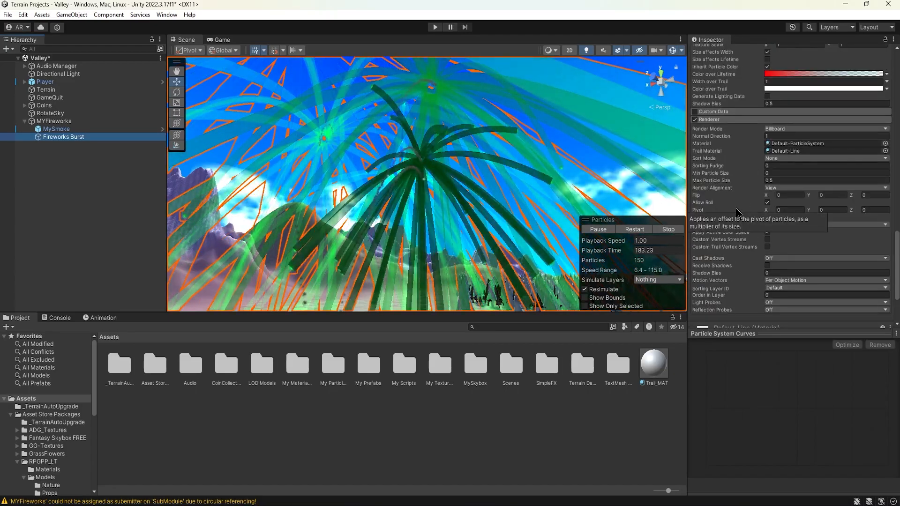
scroll(736, 202, "up", 2)
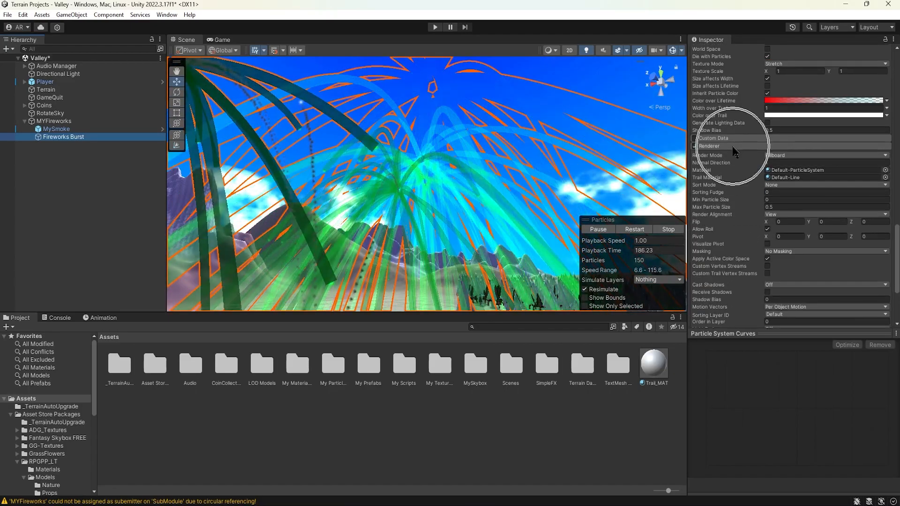
left_click(885, 178)
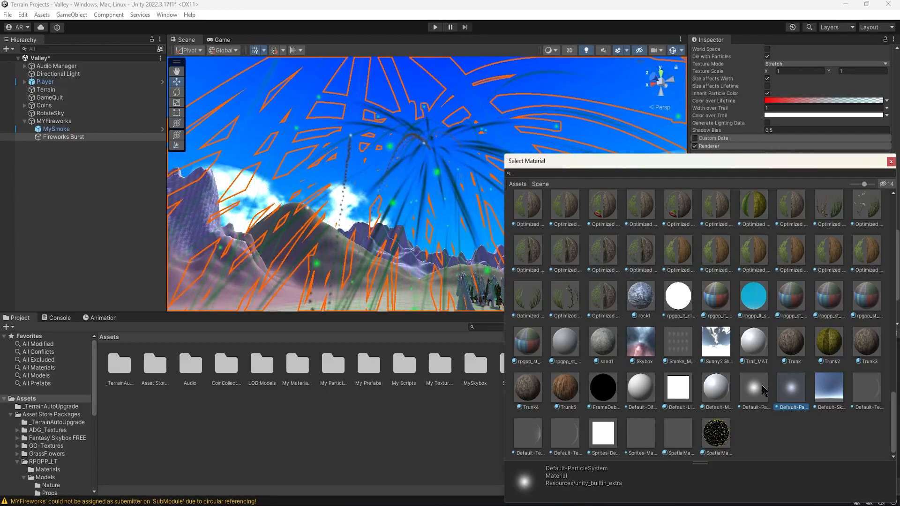
left_click(891, 162)
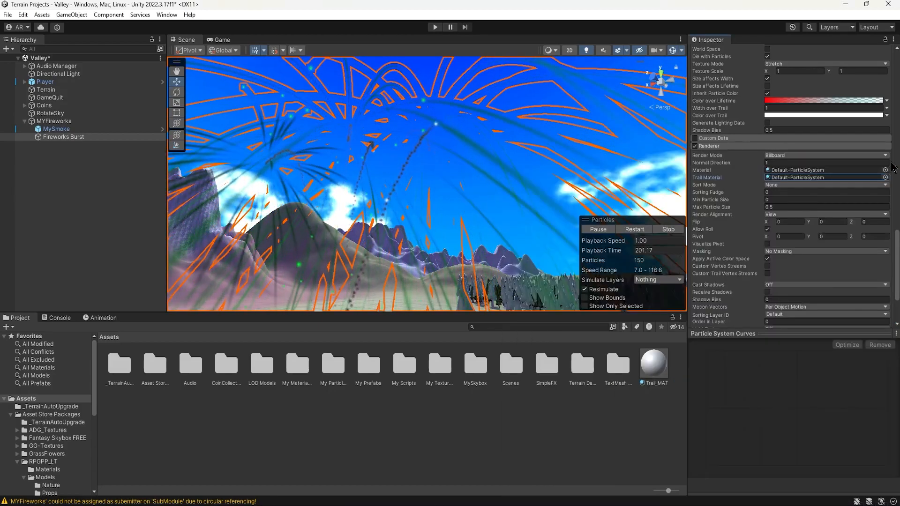
Set the Trail Material of Fireworks Burst to Default-Particle.
scroll(741, 271, "up", 4)
right_click_drag(496, 129, 478, 143)
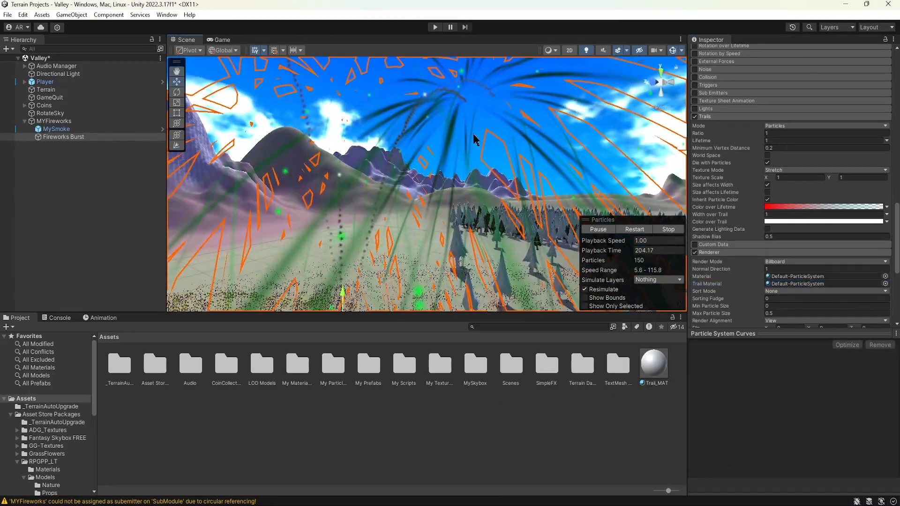
left_click(884, 284)
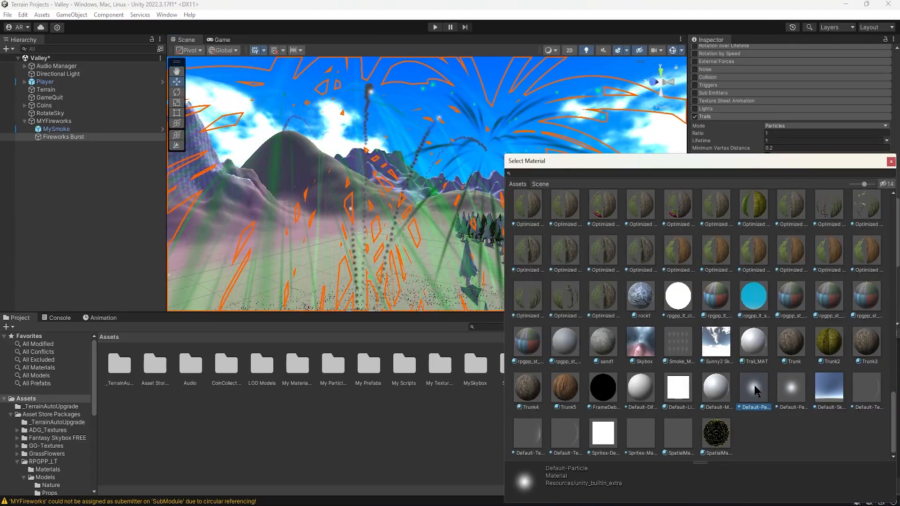
double_click(755, 390)
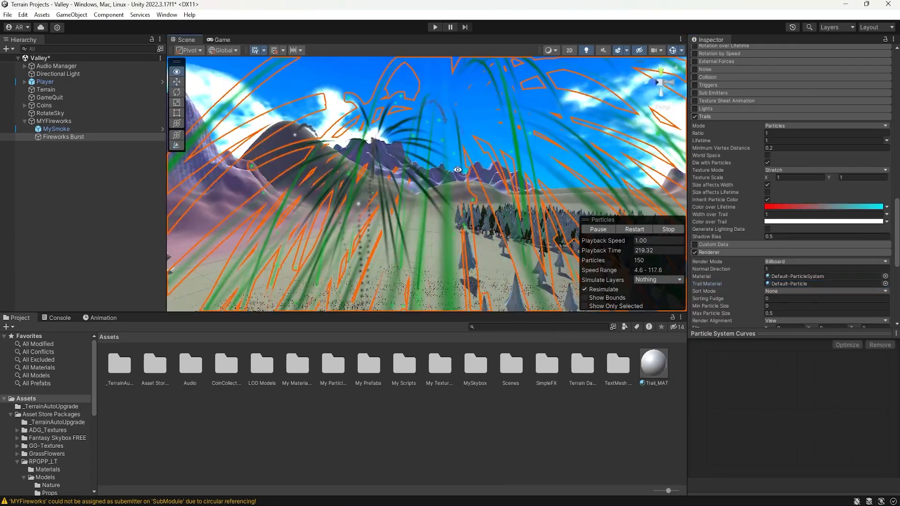
Set the Start Color of Fireworks Burst to a near-white, EFE4E2.
scroll(751, 200, "up", 15)
left_click(799, 129)
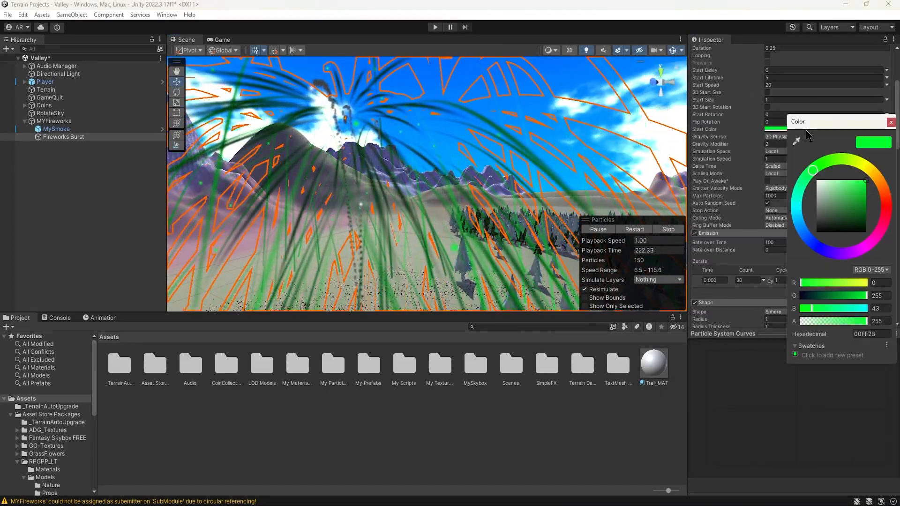
left_click_drag(887, 203, 881, 183)
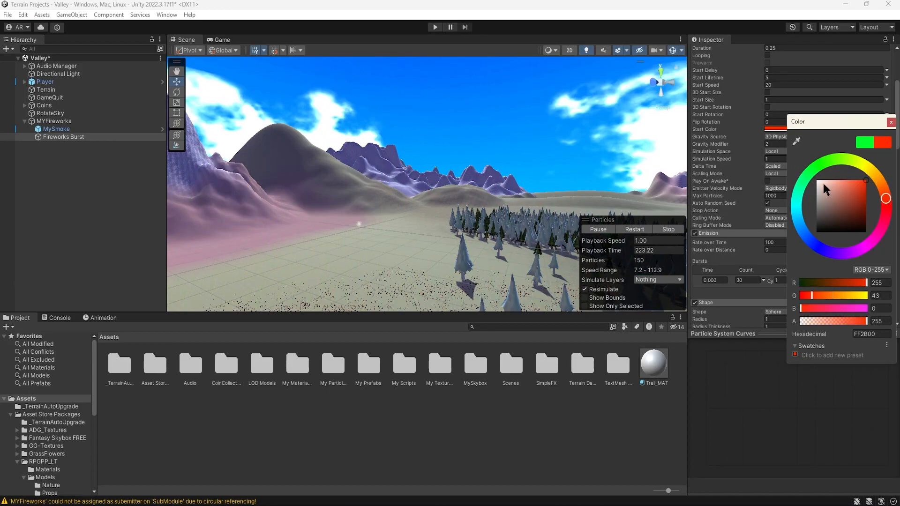
left_click_drag(819, 182, 816, 179)
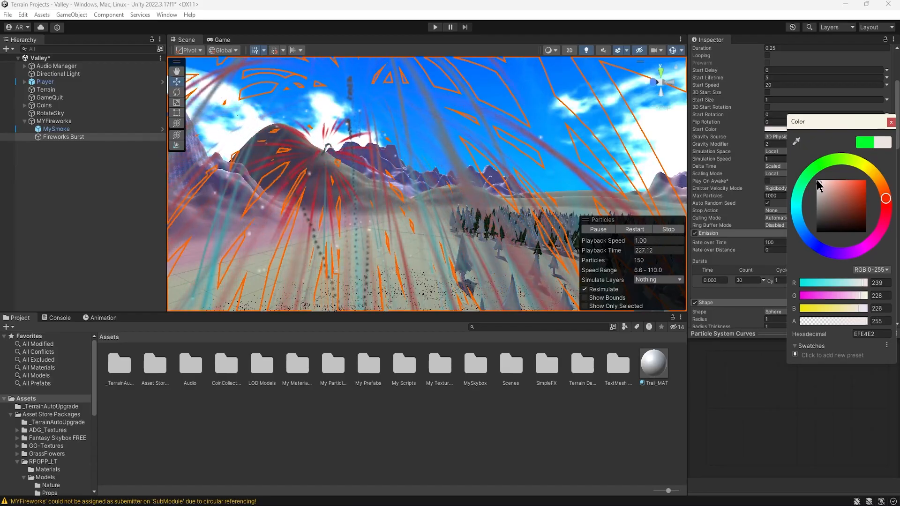
left_click(891, 122)
Examine the fireworks effect in the scene from several angles and review the MYFireworks settings, including its sub-emitters.
scroll(418, 162, "up", 3)
right_click_drag(418, 161, 380, 118, "alt")
left_click_drag(380, 119, 536, 196, "alt")
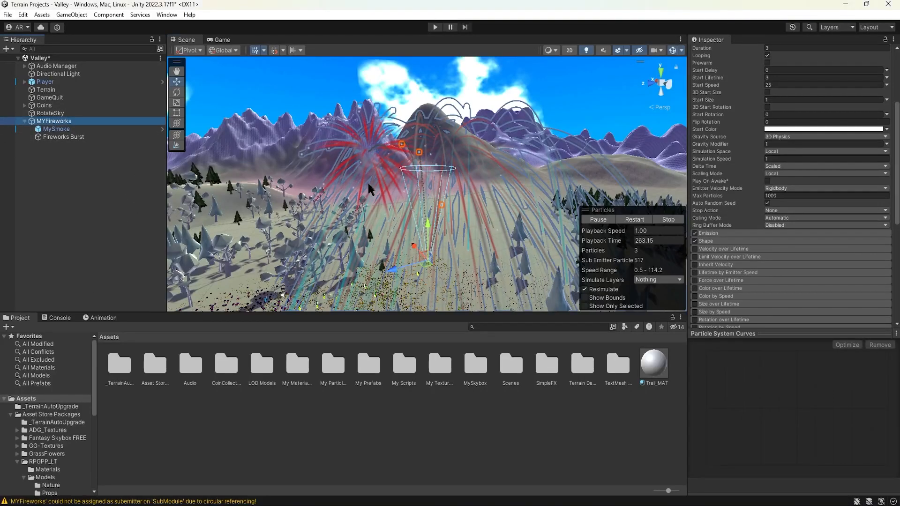
left_click_drag(441, 231, 458, 162, "alt")
right_click_drag(478, 168, 568, 164, "alt")
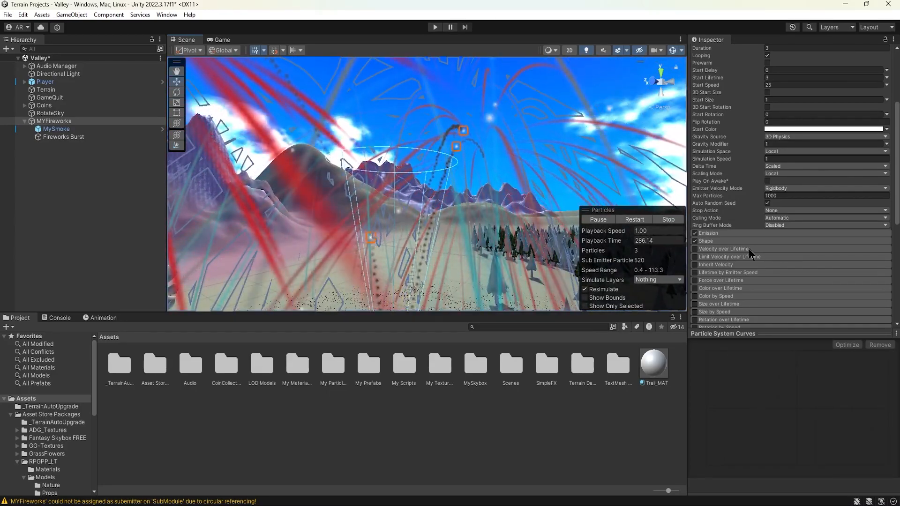
scroll(750, 254, "down", 10)
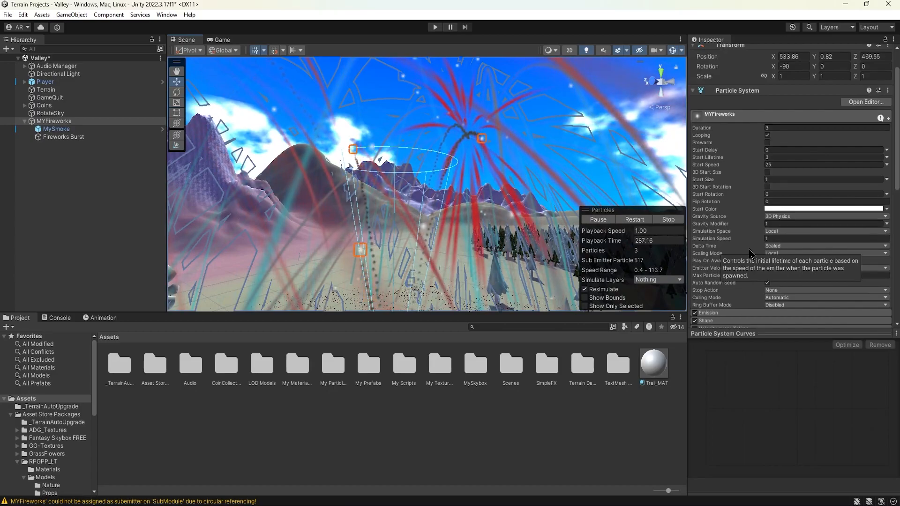
scroll(751, 253, "down", 1)
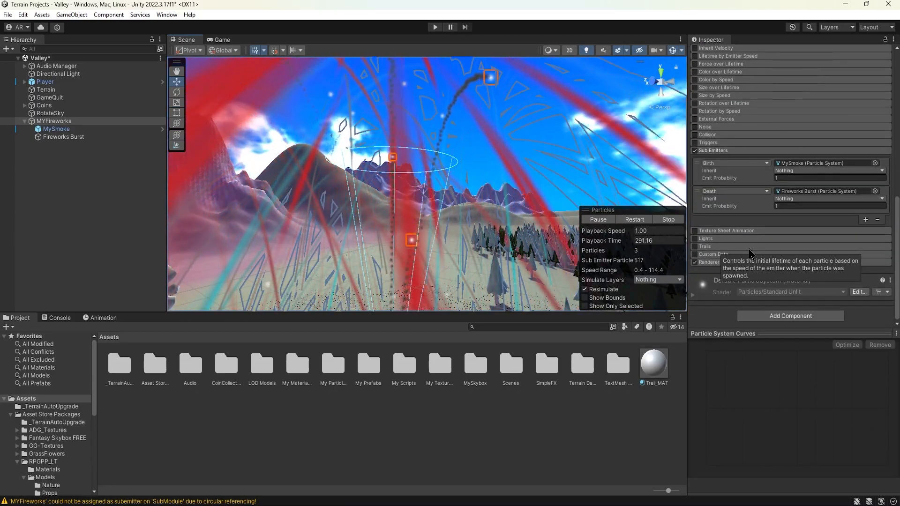
left_click_drag(461, 166, 388, 173, "alt")
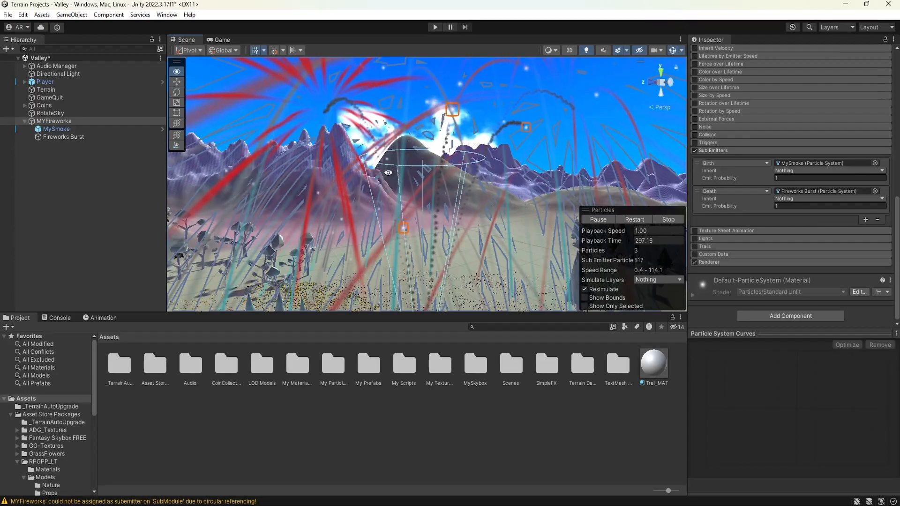
left_click_drag(460, 171, 404, 288, "alt")
middle_click_drag(405, 203, 406, 248)
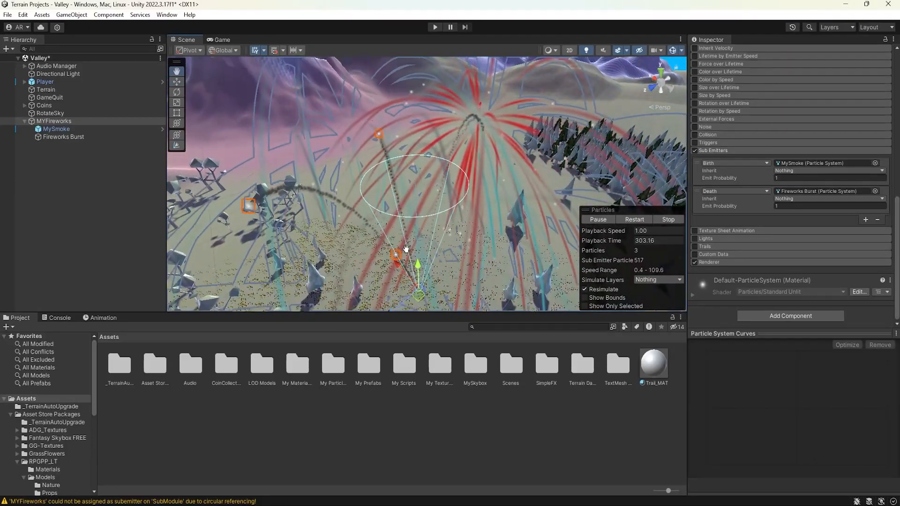
mouse_move(410, 212)
left_mouse_down("alt")
mouse_move(380, 244)
mouse_move(361, 249)
mouse_move(424, 211)
left_mouse_up("alt")
right_click_drag(424, 211, 475, 191, "alt")
left_click_drag(475, 191, 355, 61, "alt")
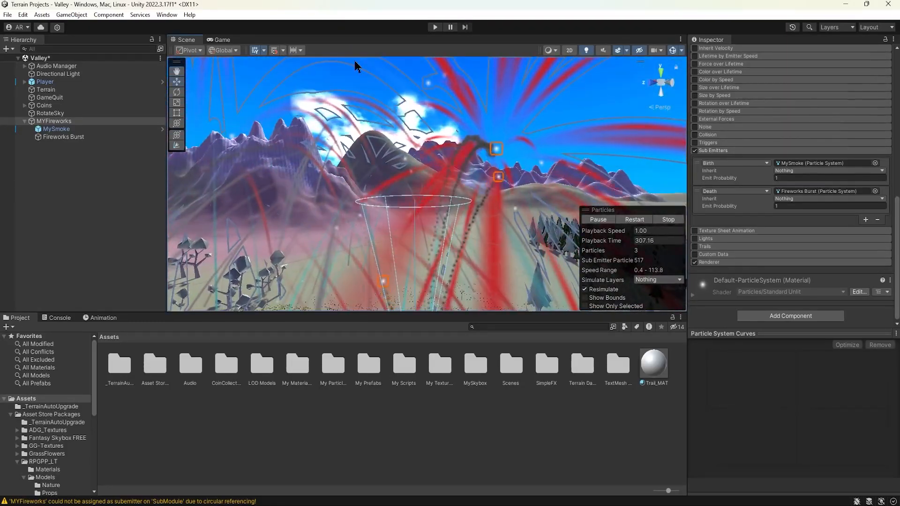
middle_click_drag(364, 153, 371, 110)
mouse_move(371, 110)
left_mouse_down("alt")
mouse_move(368, 149)
mouse_move(354, 118)
mouse_move(336, 114)
mouse_move(359, 114)
left_mouse_up("alt")
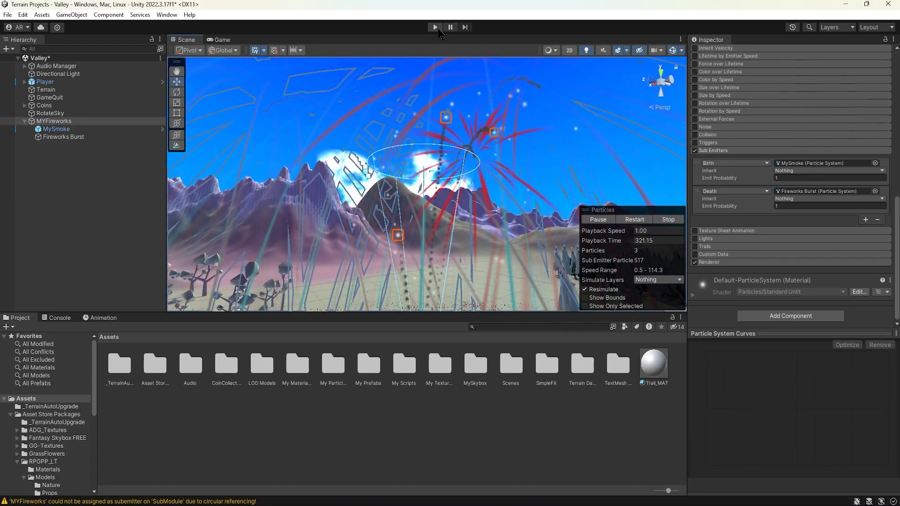
Run the game to check the fireworks when the timer runs out, and return to editing the scene.
left_click(435, 27)
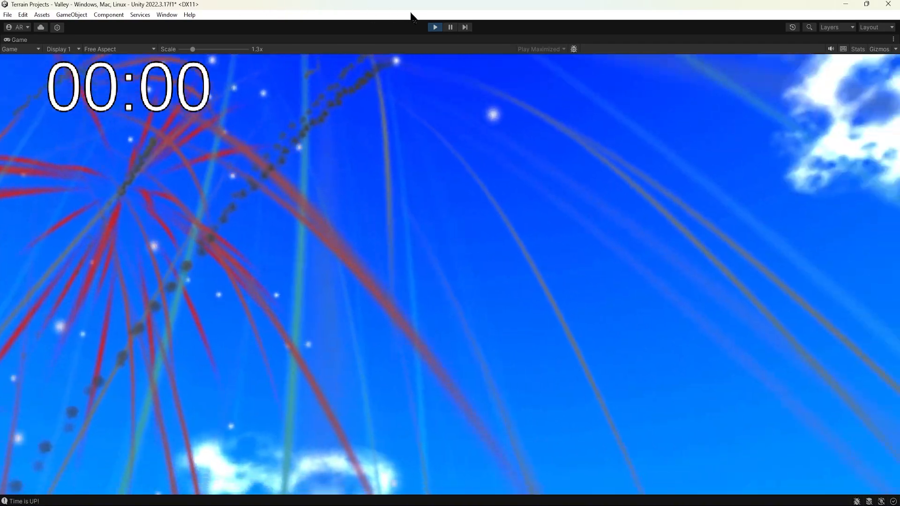
left_click(434, 26)
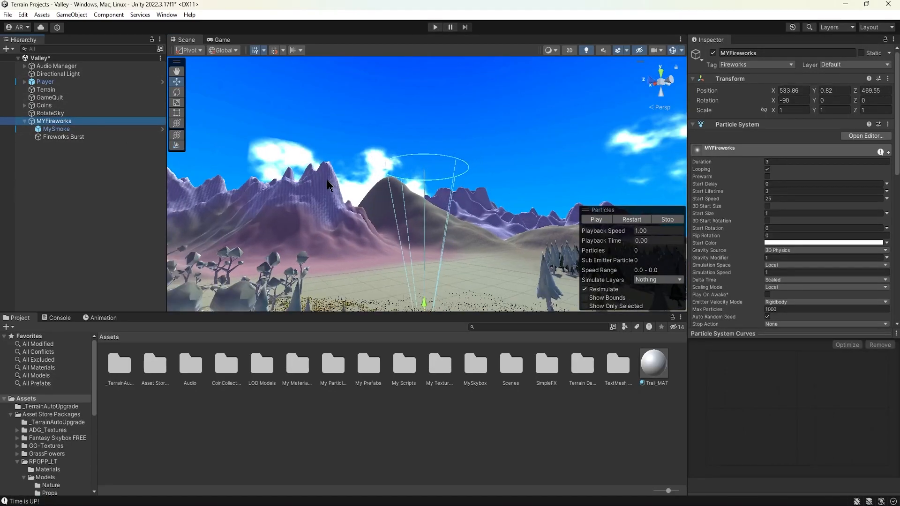
middle_click_drag(395, 168, 397, 183)
right_click_drag(396, 183, 406, 210)
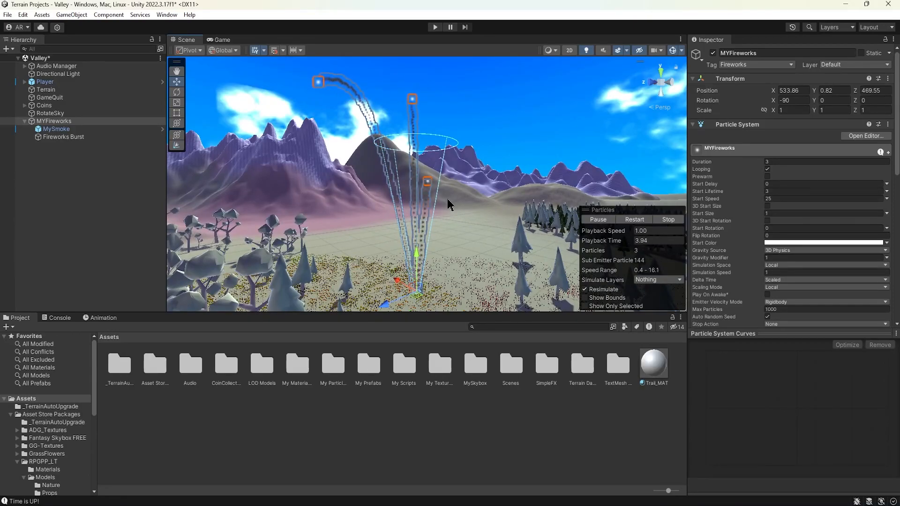
right_click_drag(387, 166, 283, 152)
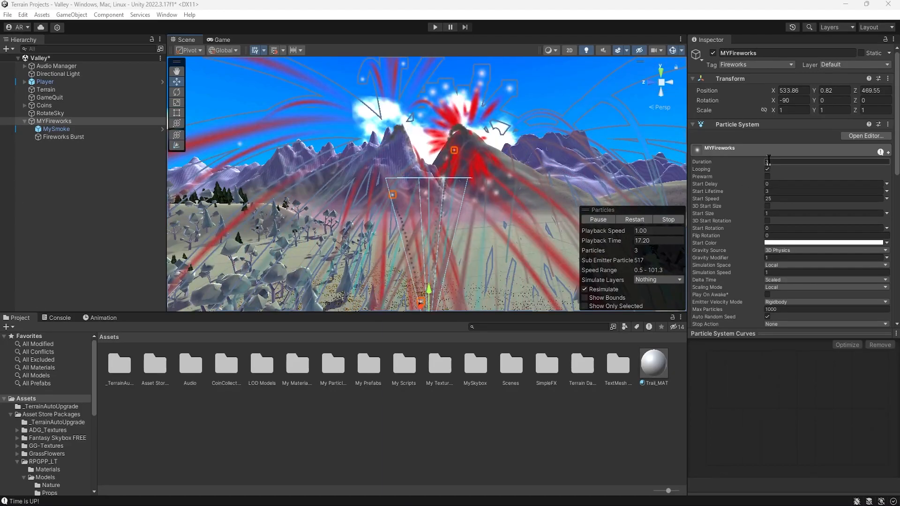
Set the Start Lifetime of MYFireworks to 6 and check the rockets' flight down to the terrain.
left_click(781, 191)
type("6")
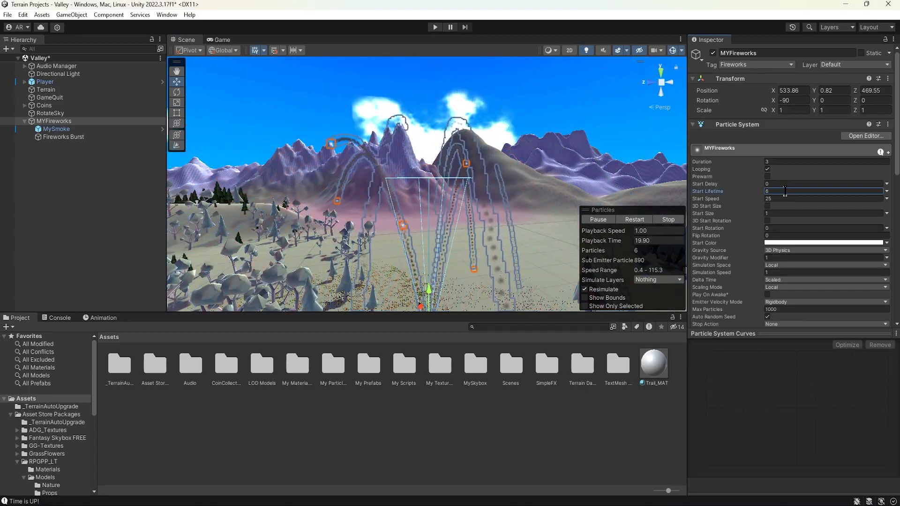
middle_click_drag(499, 205, 500, 156)
left_click_drag(472, 189, 469, 223, "alt")
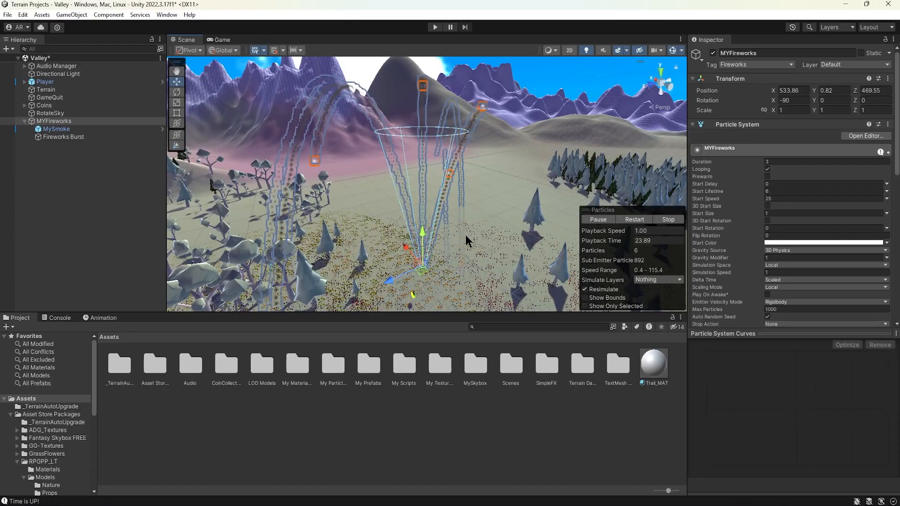
left_click_drag(466, 264, 446, 190, "alt")
Enable Collision on MYFireworks and set its type to World.
scroll(752, 208, "down", 10)
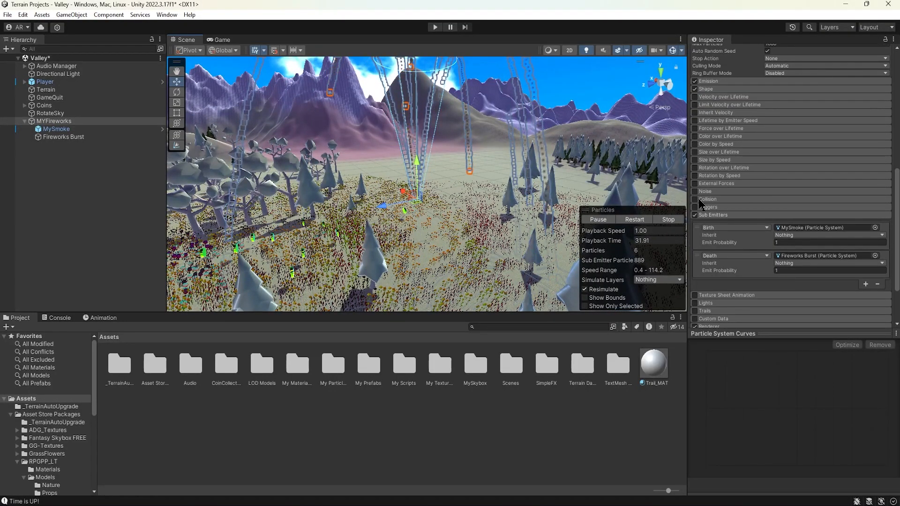
left_click(717, 199)
left_click(695, 200)
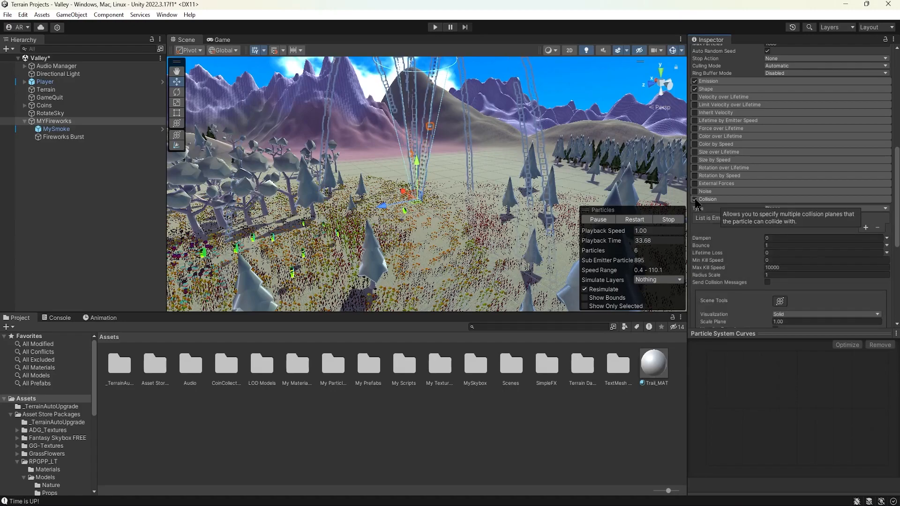
left_click(799, 210)
left_click(792, 230)
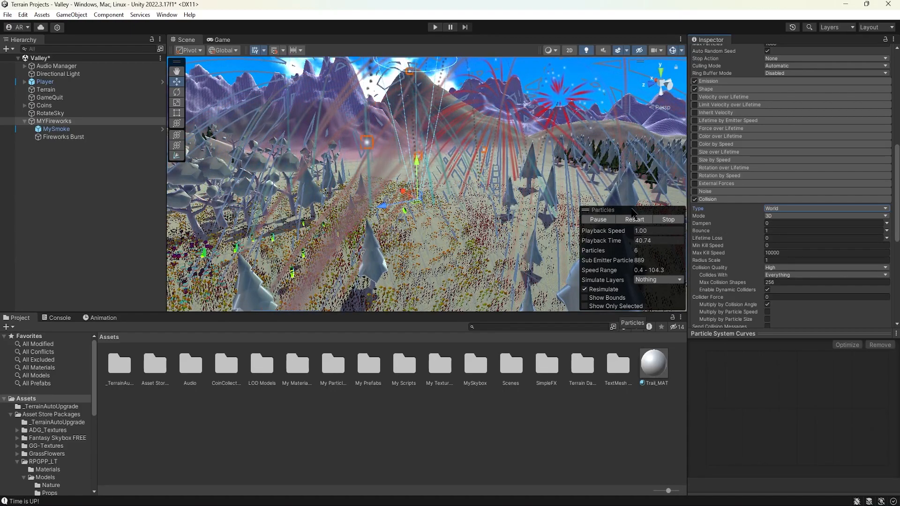
Set the collision Bounce of MYFireworks to 0 and check the impacts on the terrain.
left_click(774, 231)
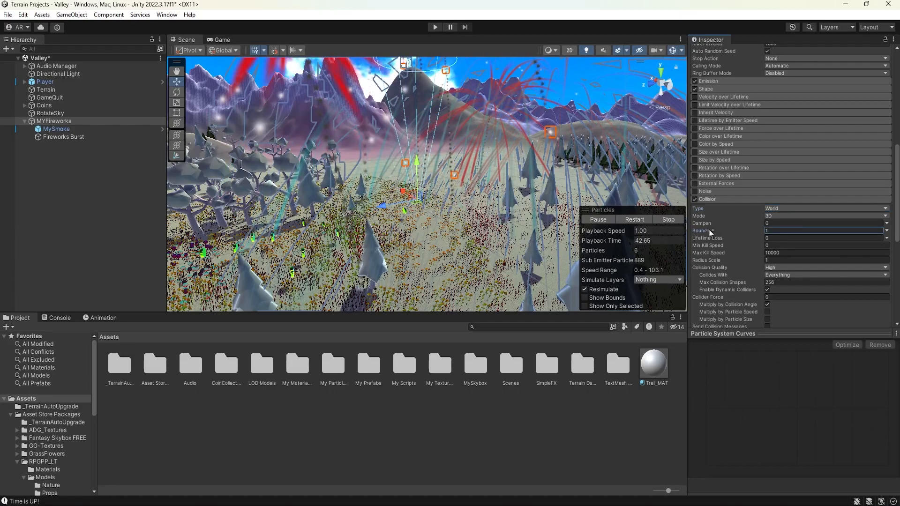
left_click_drag(703, 232, 688, 233)
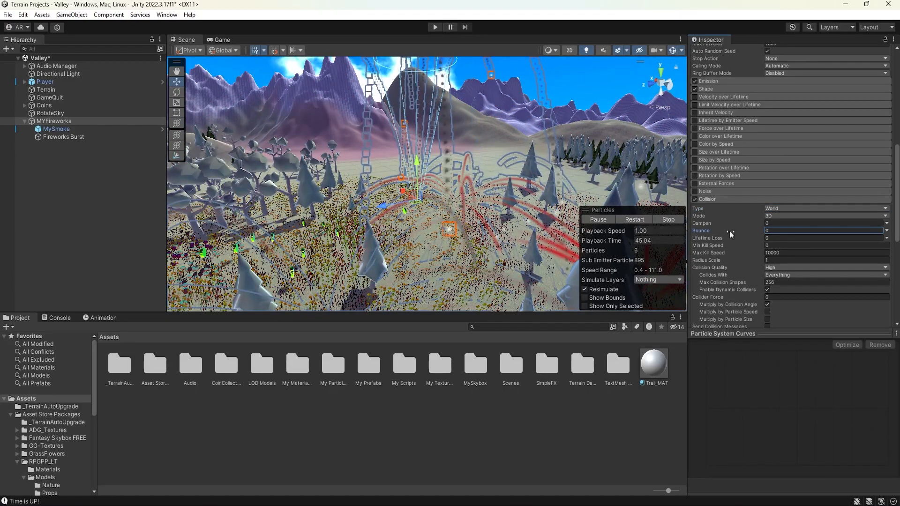
scroll(450, 162, "up", 5)
left_click_drag(450, 162, 478, 204, "alt")
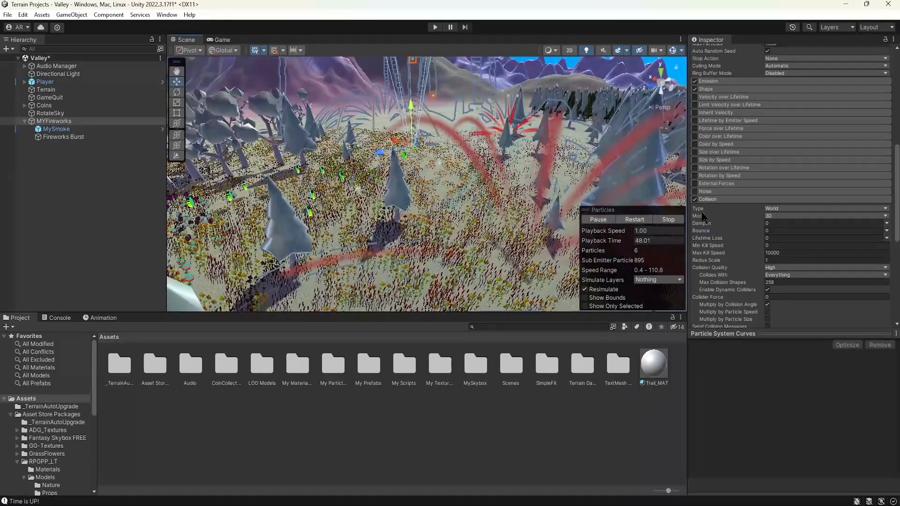
Set the collision Bounce of MYFireworks to 0.25 and view the bursts near the ground up close.
left_click(791, 230)
key("BackSpace")
type(".25")
key("Return")
scroll(458, 182, "up", 4)
scroll(460, 191, "up", 2)
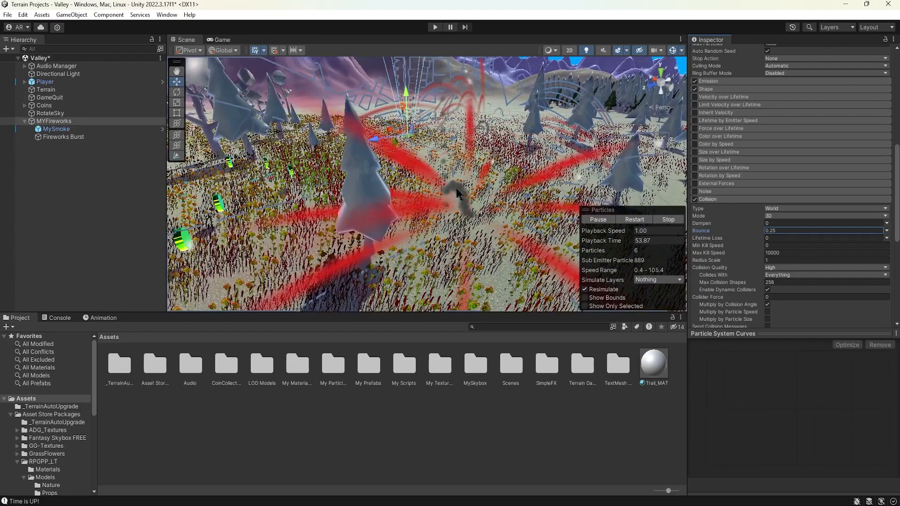
Inspect the bursts across the terrain and look through the particle settings of Fireworks Burst down to its Renderer.
right_click_drag(458, 193, 445, 181)
scroll(433, 180, "up", 2)
middle_click_drag(407, 178, 440, 188)
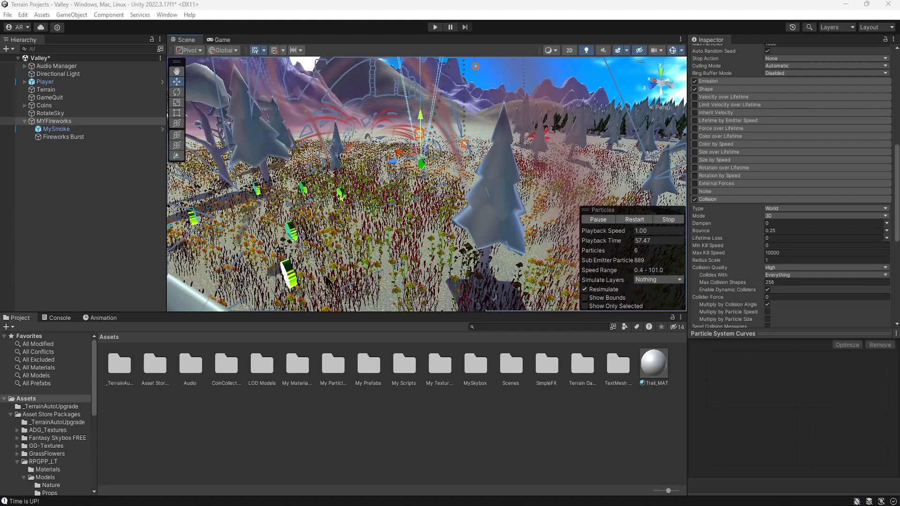
left_click(60, 137)
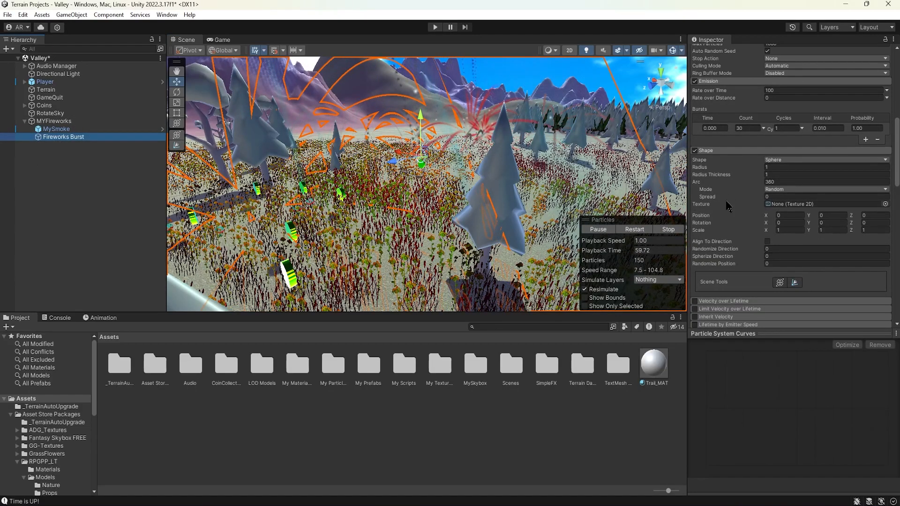
scroll(728, 204, "down", 10)
scroll(728, 204, "down", 10)
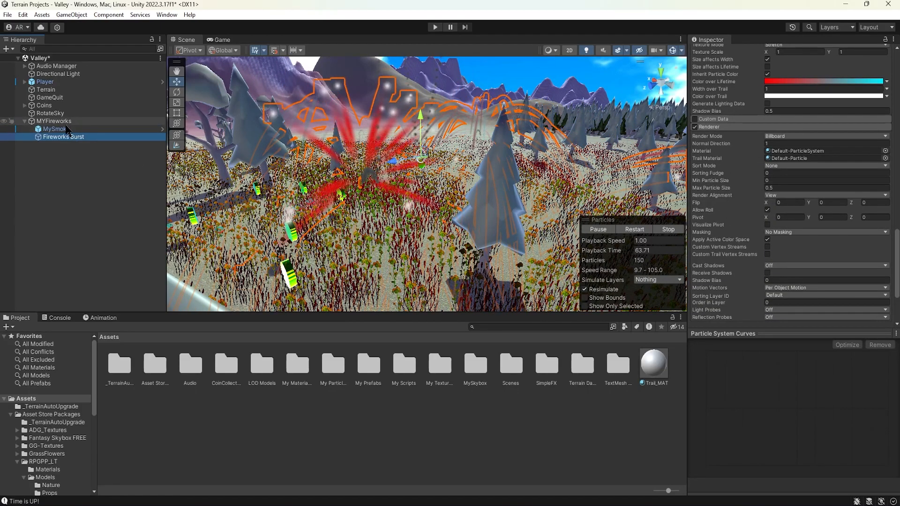
Change the Fireworks Burst sub-emitter trigger on MYFireworks to Collision and check the bursts on the terrain from several angles.
left_click(54, 121)
scroll(721, 220, "down", 1)
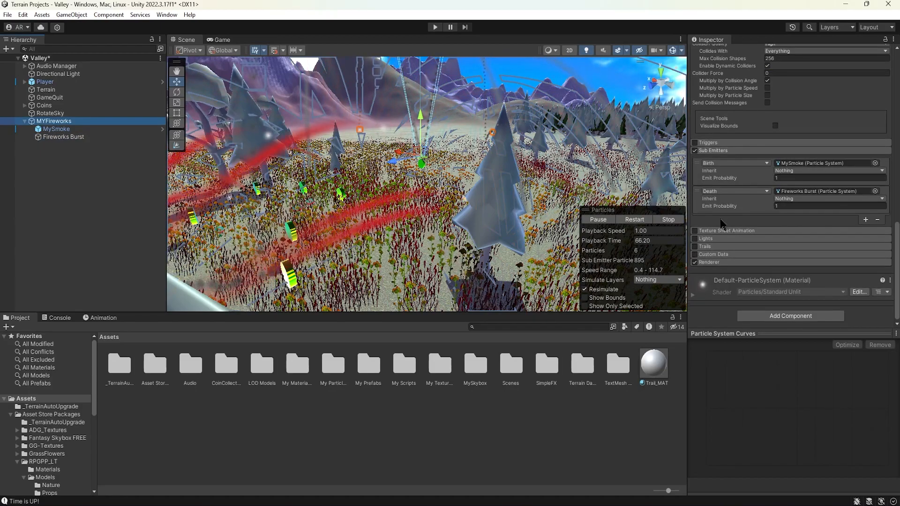
left_click(726, 192)
left_click(732, 211)
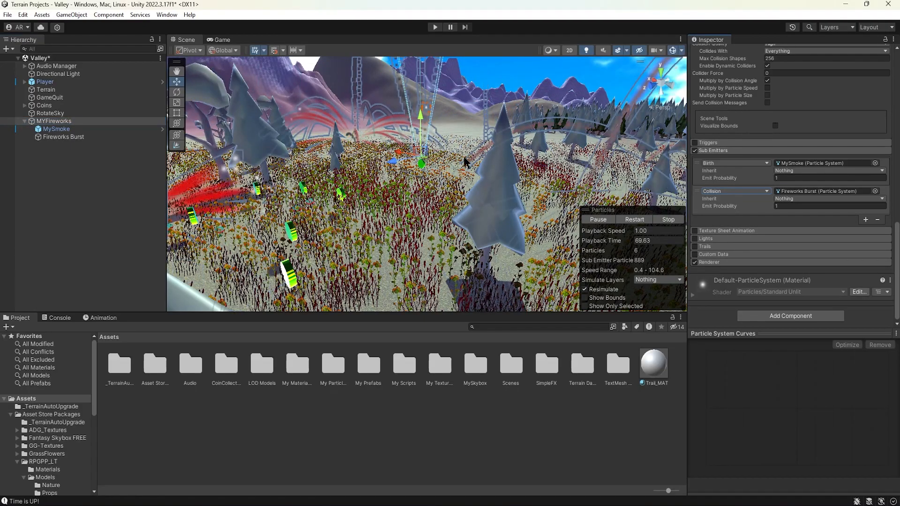
middle_click_drag(390, 164, 393, 199)
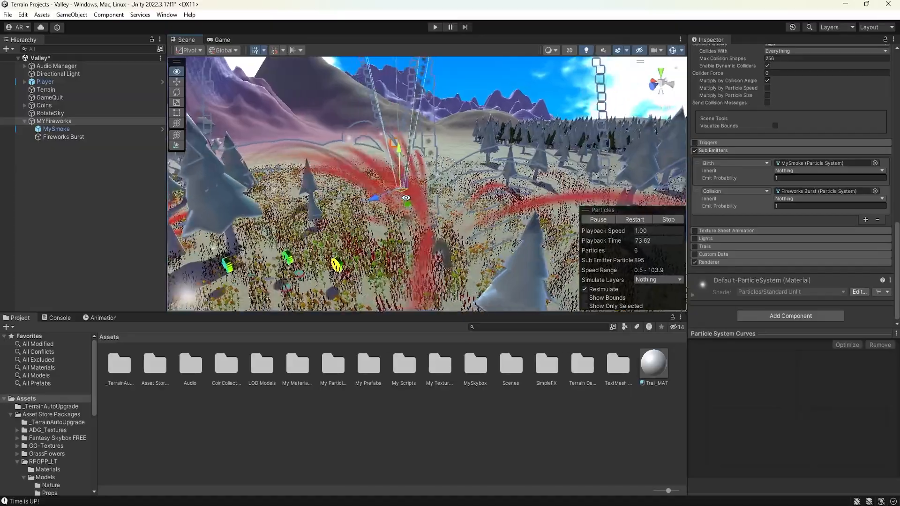
left_click_drag(450, 192, 525, 210, "alt")
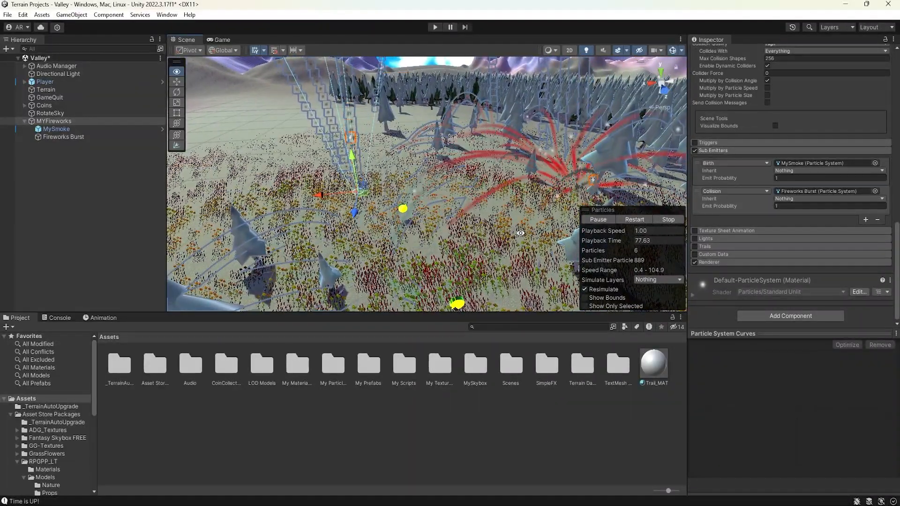
left_click_drag(519, 233, 409, 238, "alt")
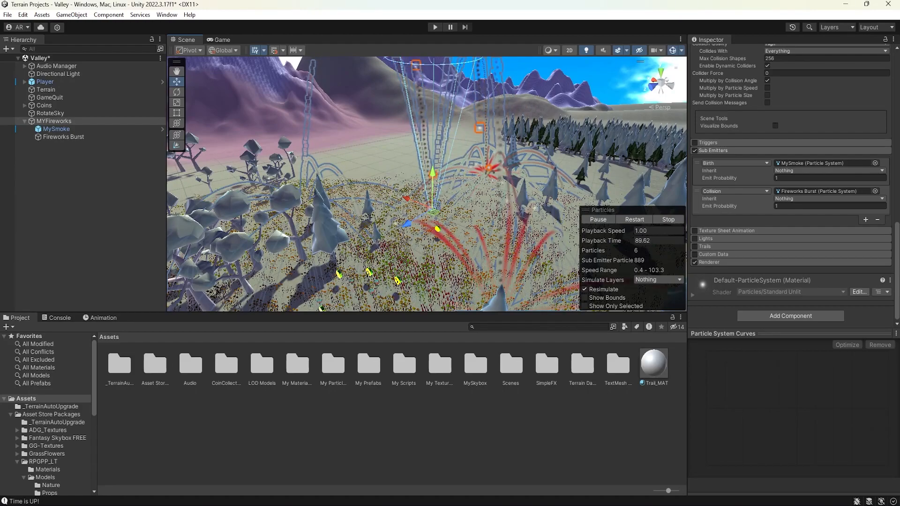
Review the main particle settings of MYFireworks.
scroll(716, 203, "up", 10)
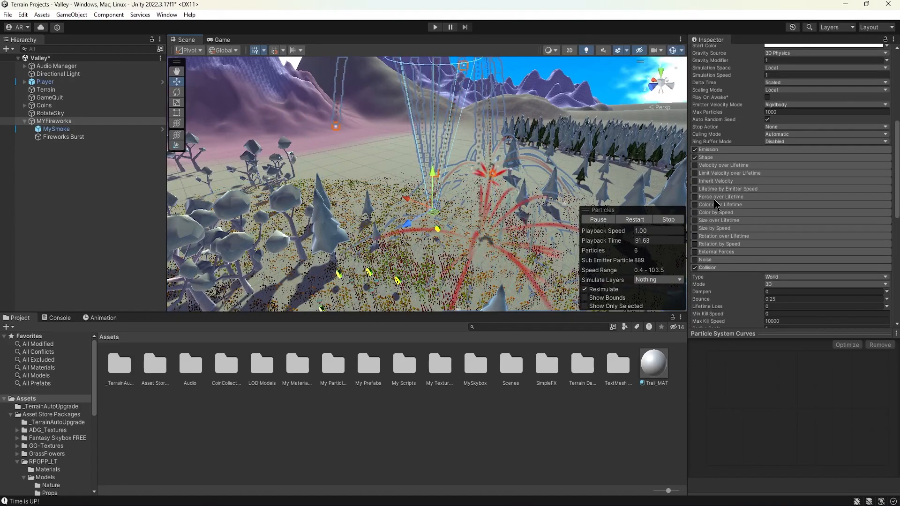
scroll(716, 204, "up", 10)
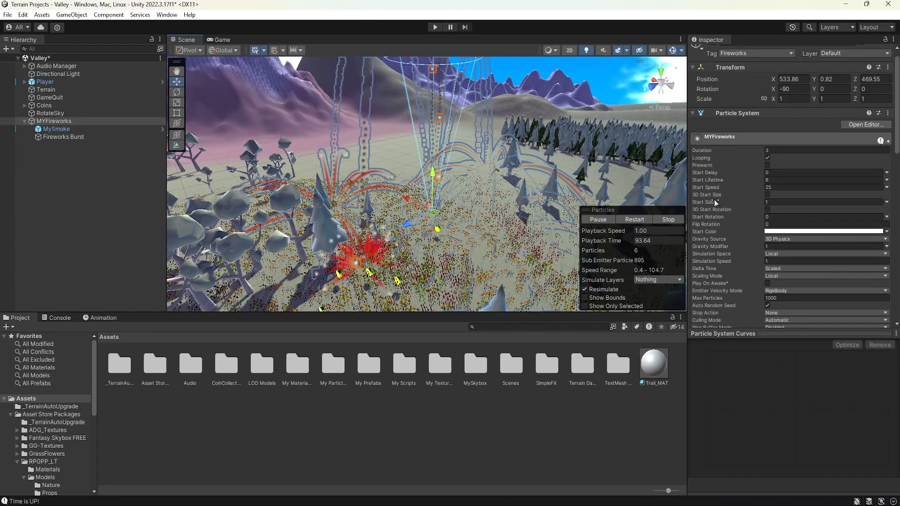